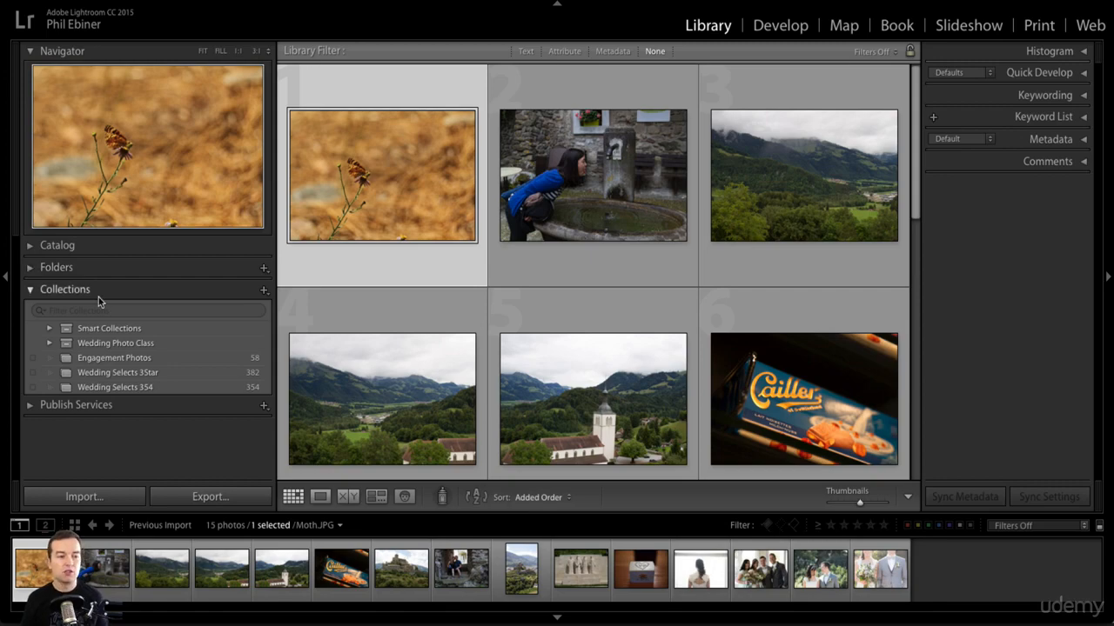
Create a collection named "Photos for Lightroom Course" that includes the first three photos of the previous import
scroll(690, 372, "down", 5)
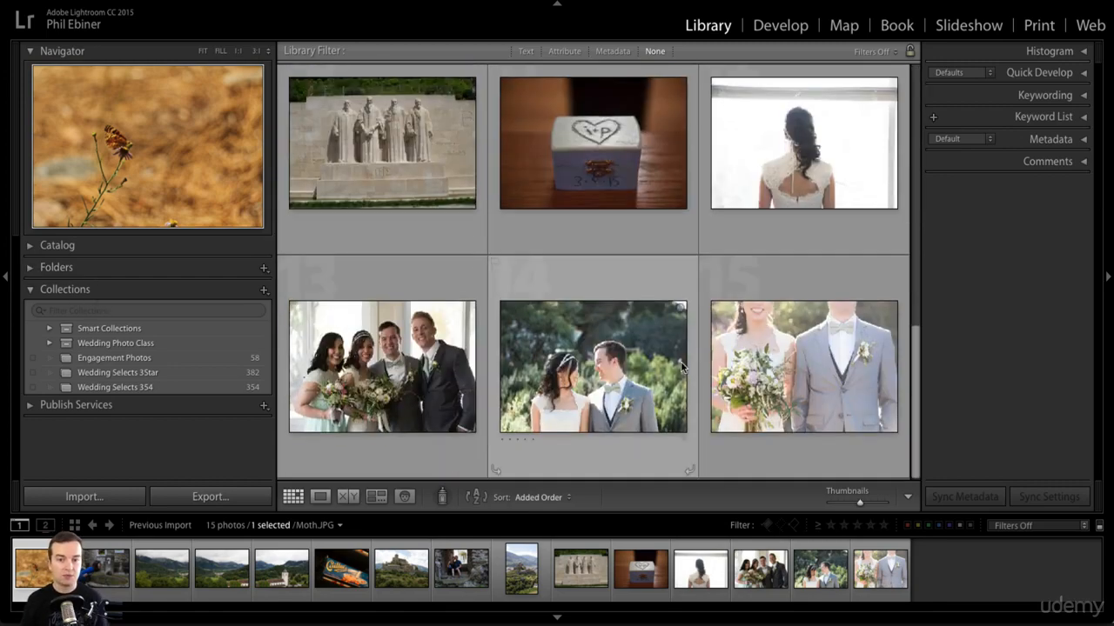
scroll(688, 266, "up", 5)
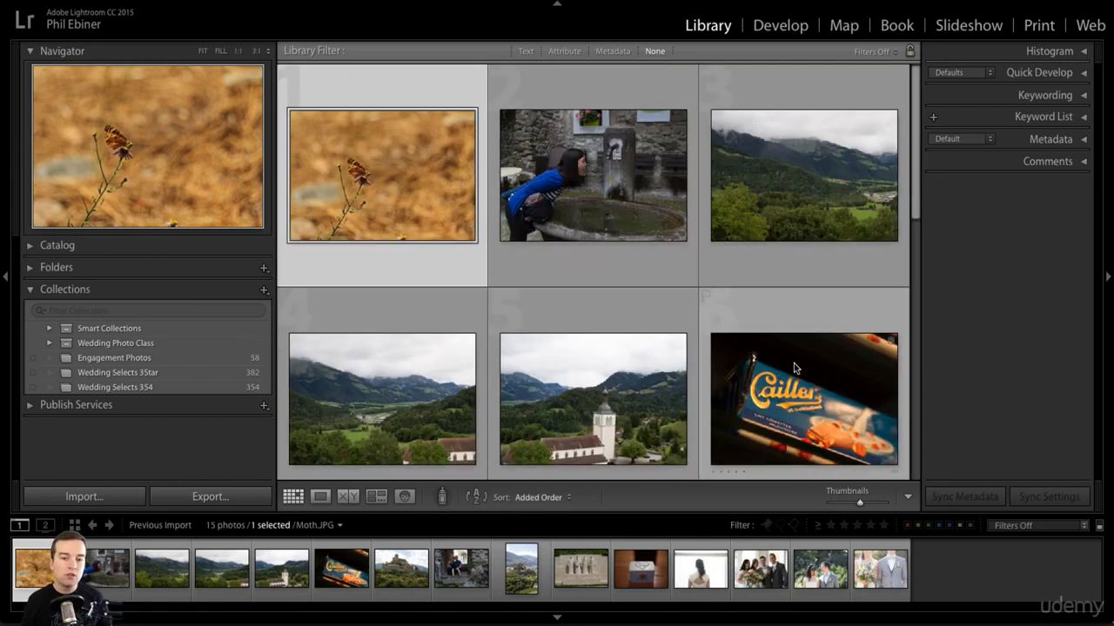
scroll(758, 348, "down", 5)
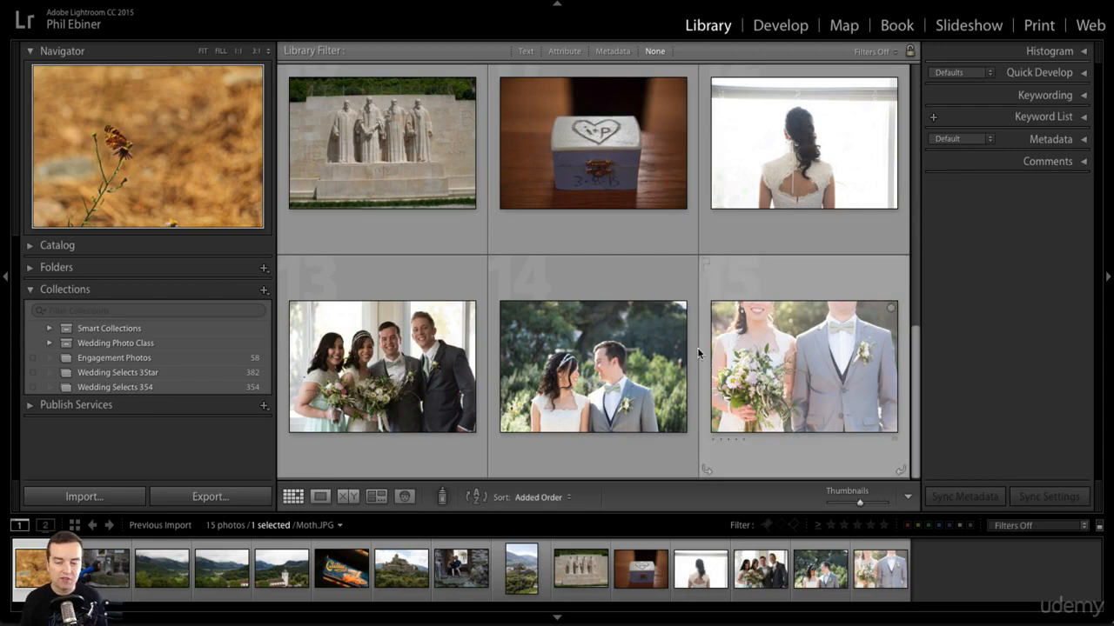
scroll(692, 344, "up", 5)
left_click(770, 195, "shift")
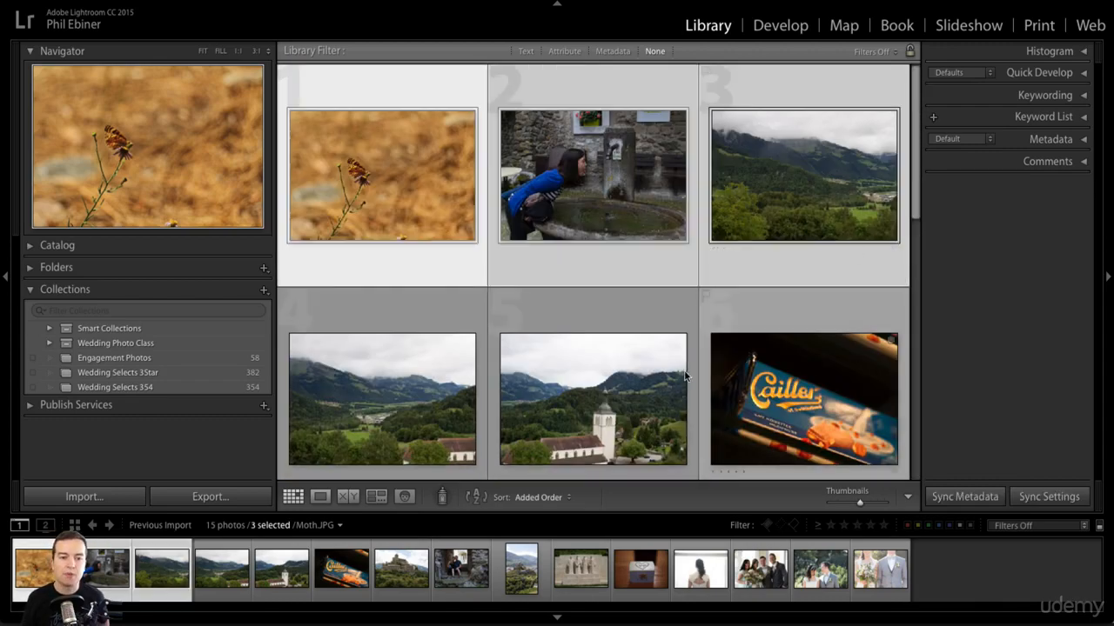
left_click(264, 292)
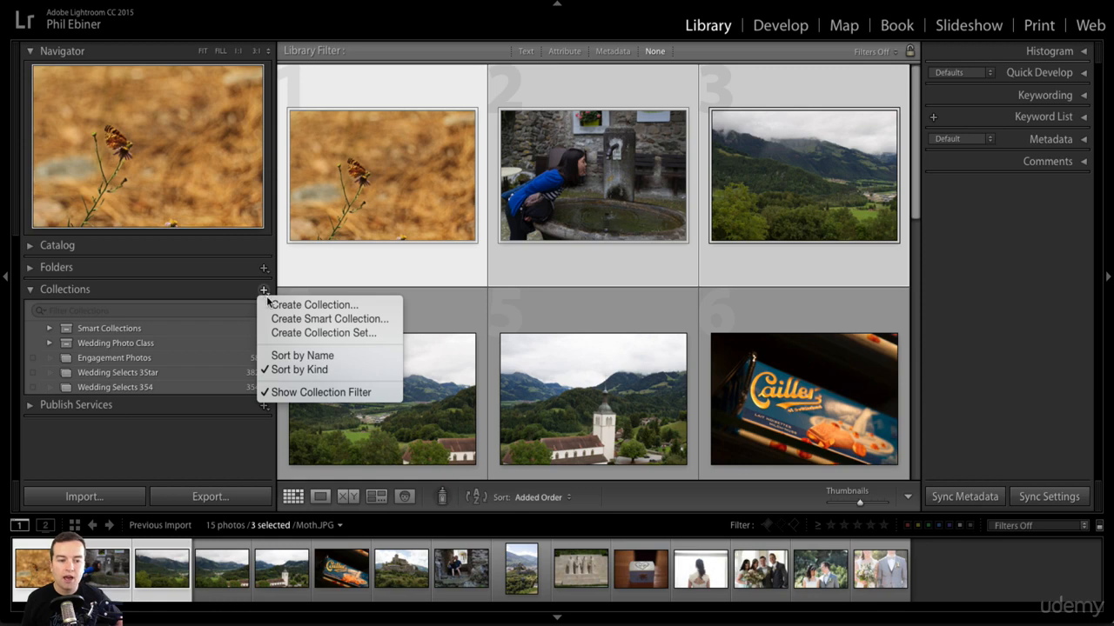
left_click(291, 306)
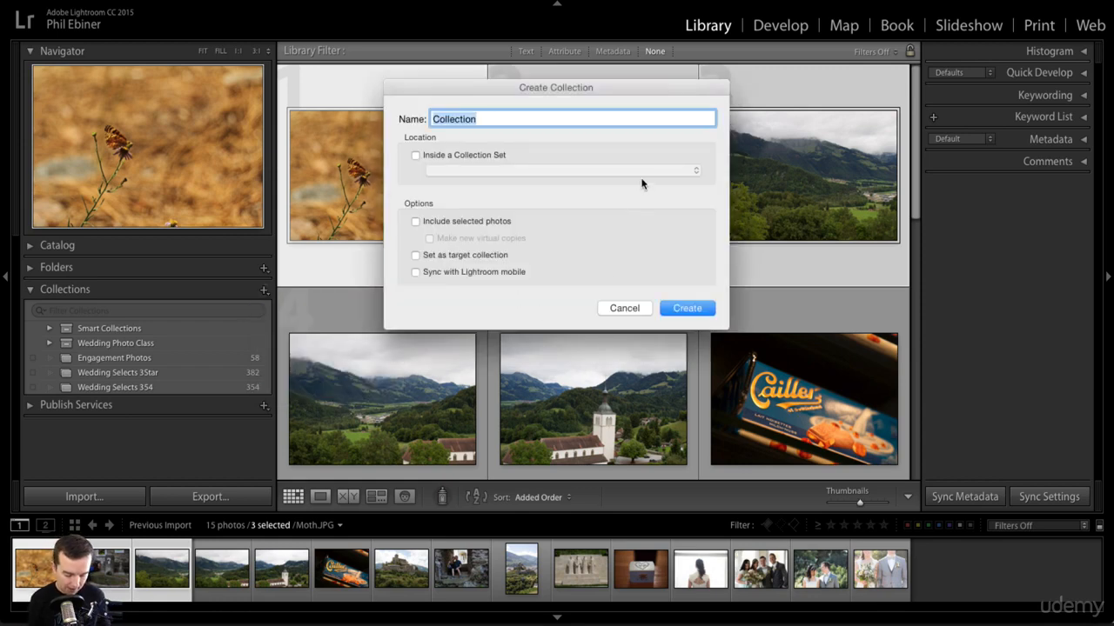
type("Photos f")
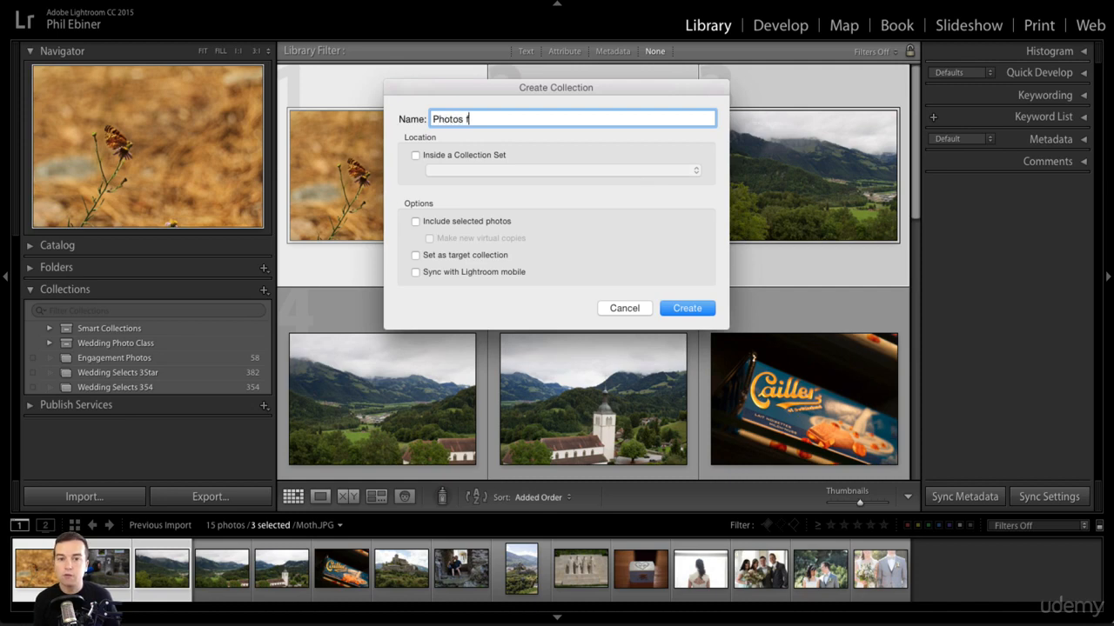
type("or Lightroom ")
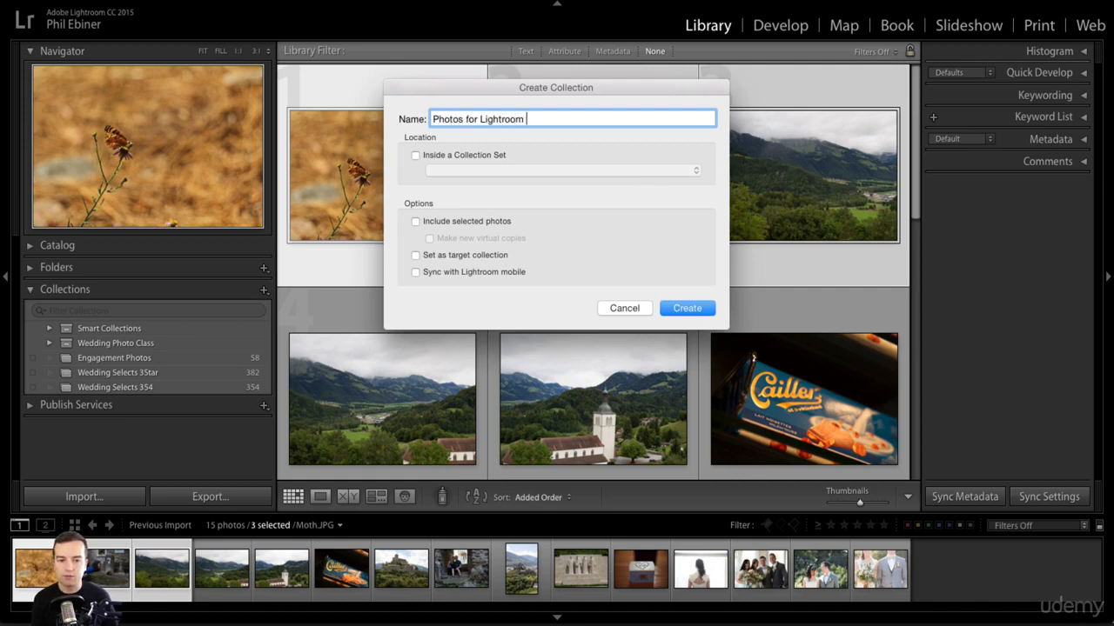
type("Course")
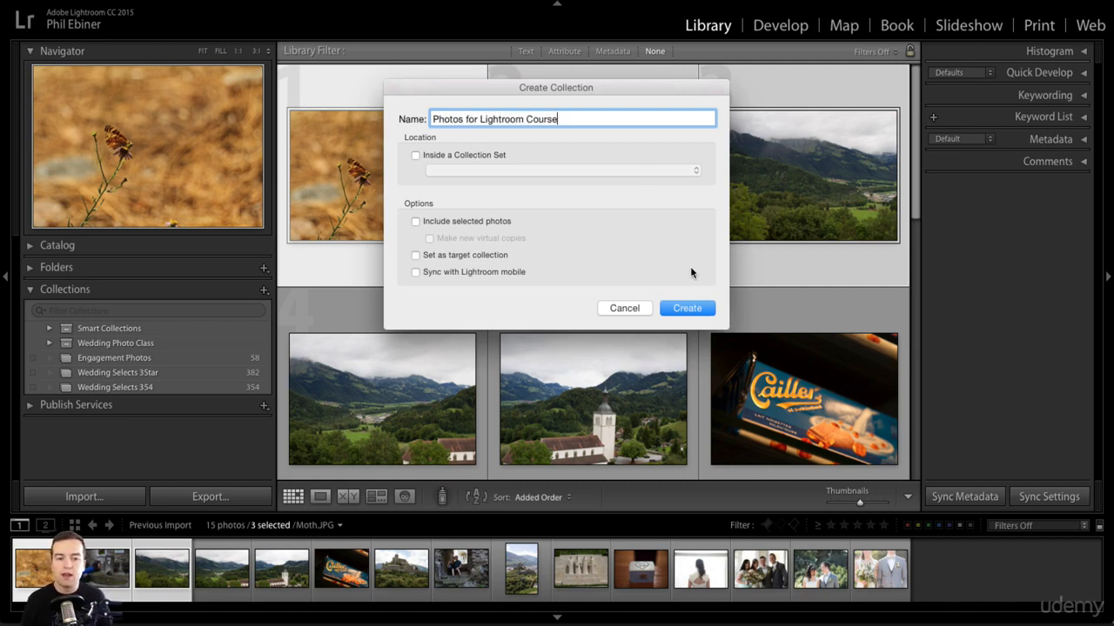
left_click(415, 222)
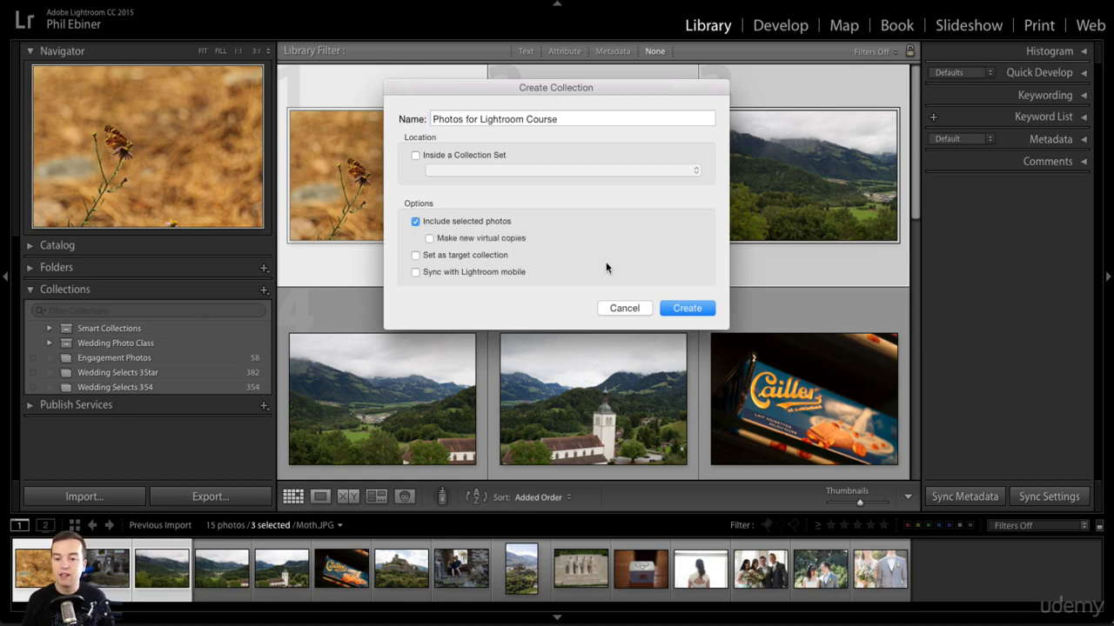
left_click(688, 309)
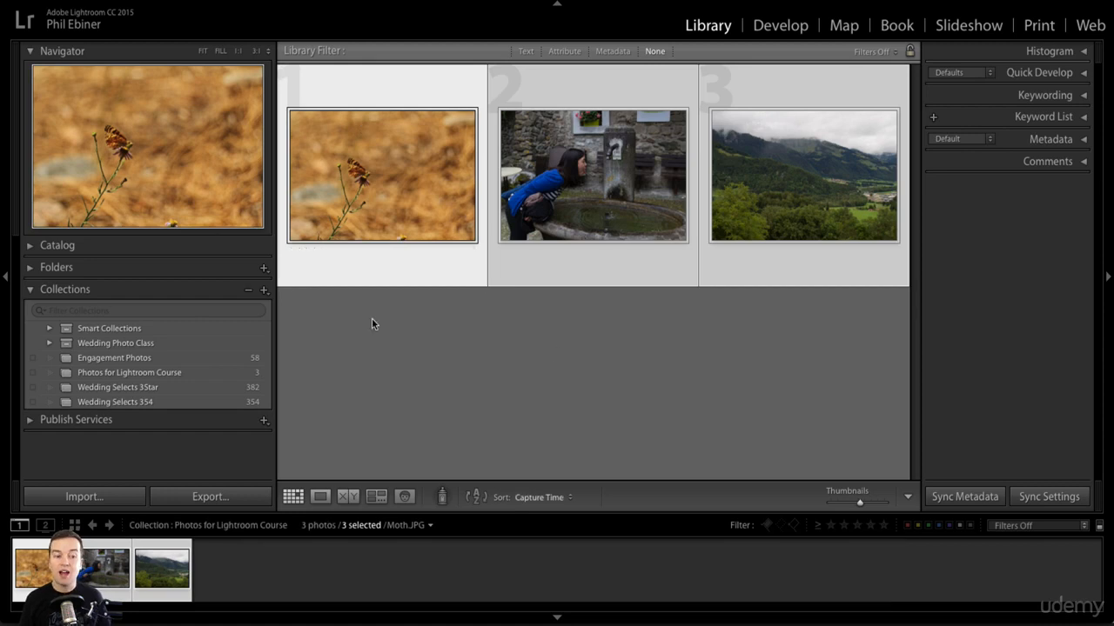
Open the Photos for Lightroom Course collection and look over the catalog's folder list
left_click(135, 372)
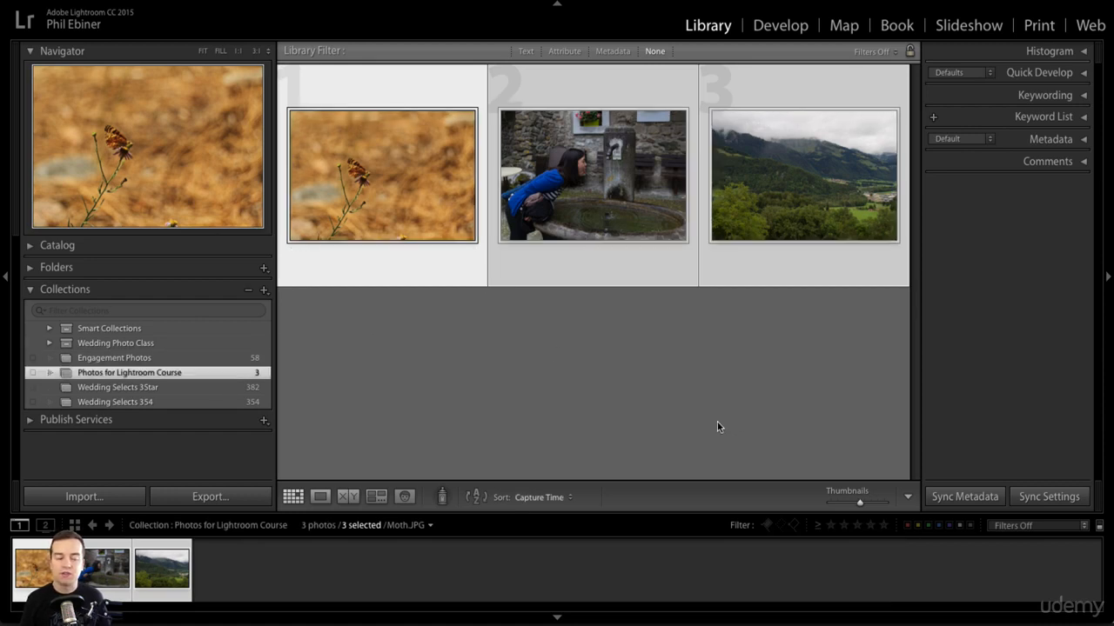
left_click(32, 268)
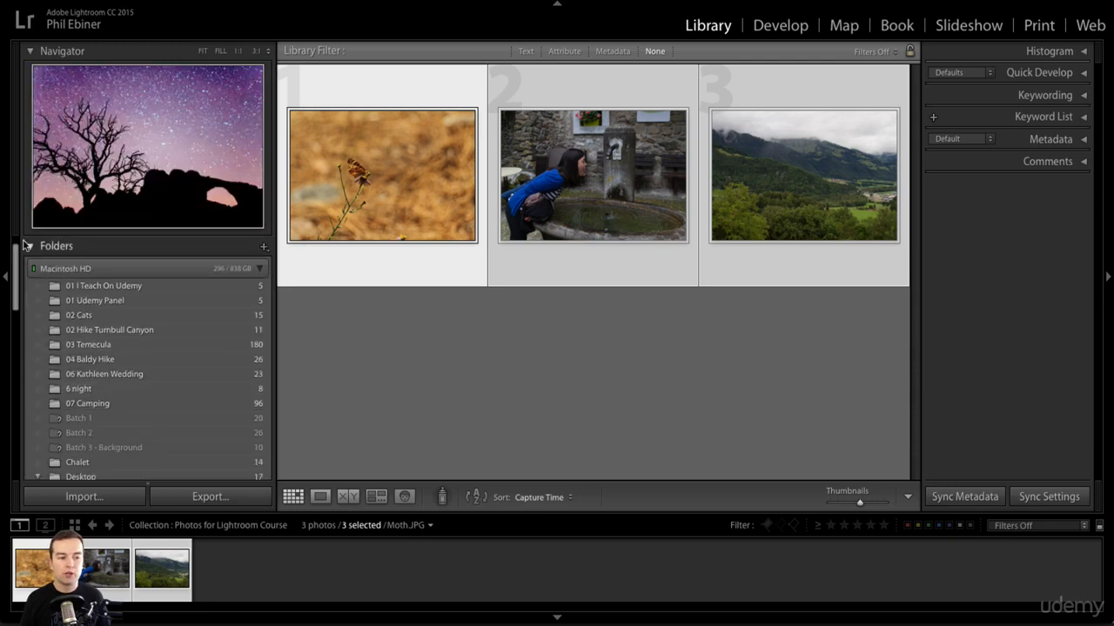
left_click(52, 246)
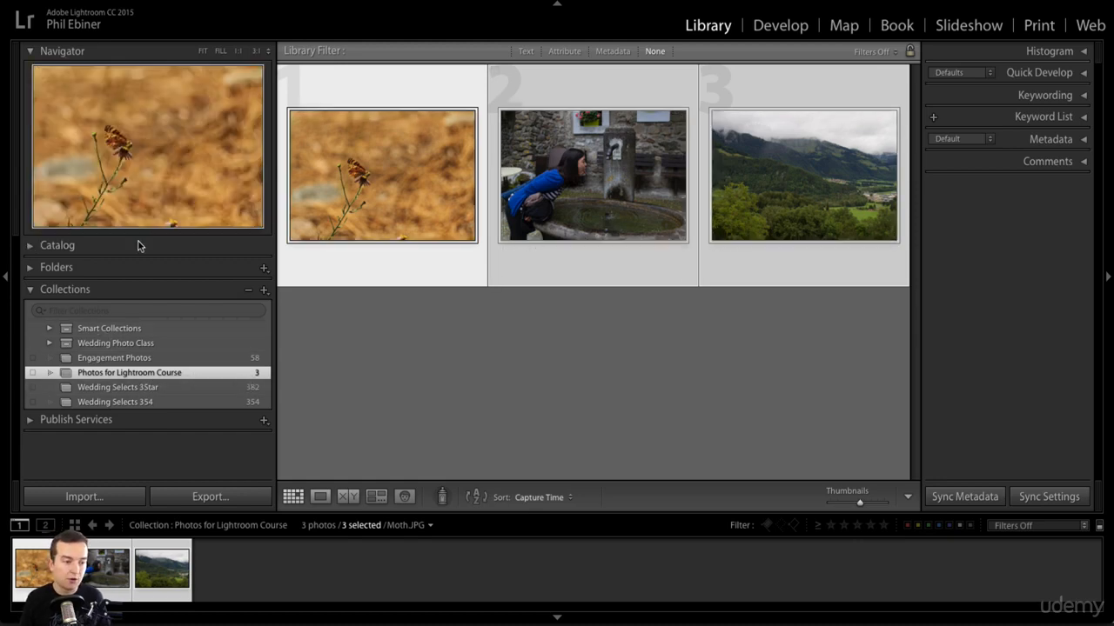
Add the remaining Previous Import photos, from the fourth through the fifteenth, to the Photos for Lightroom Course collection
left_click(31, 248)
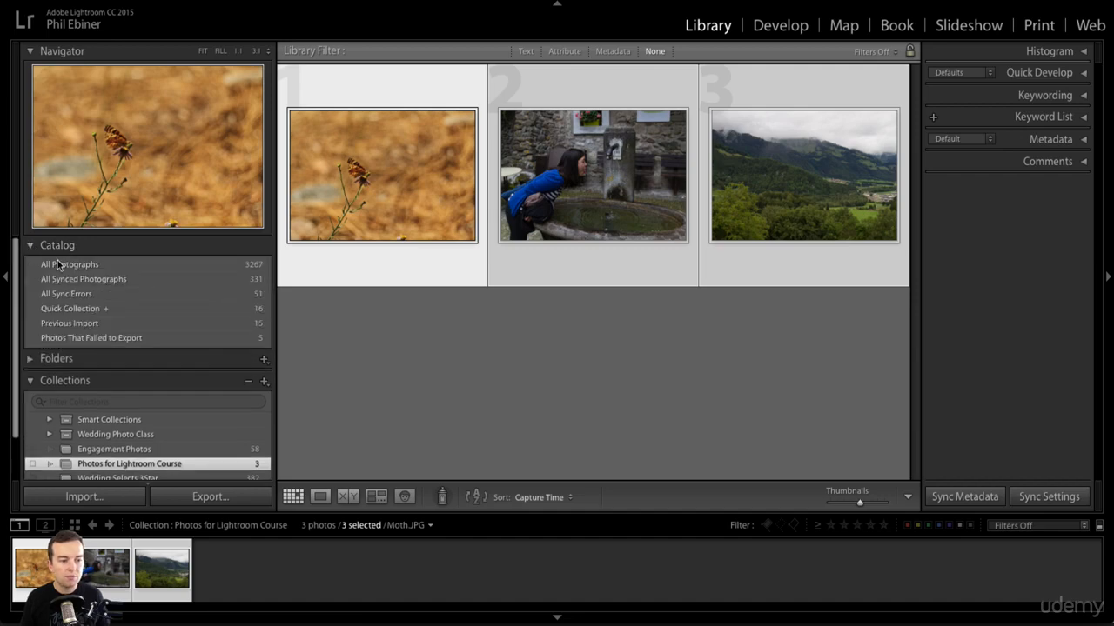
left_click(87, 324)
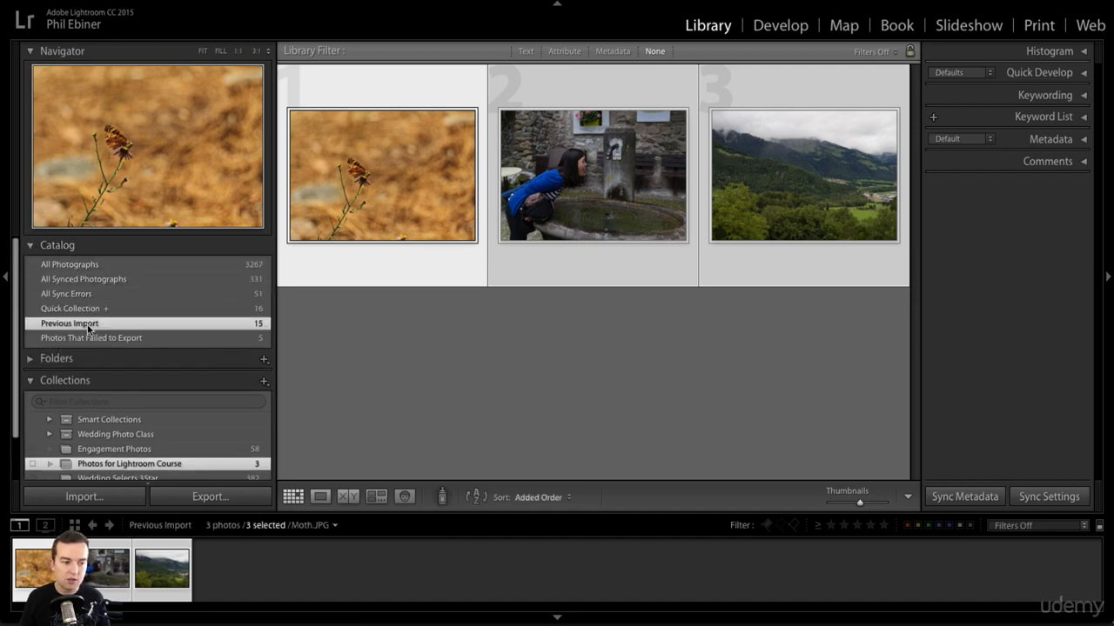
scroll(630, 328, "down", 1)
scroll(631, 330, "down", 1)
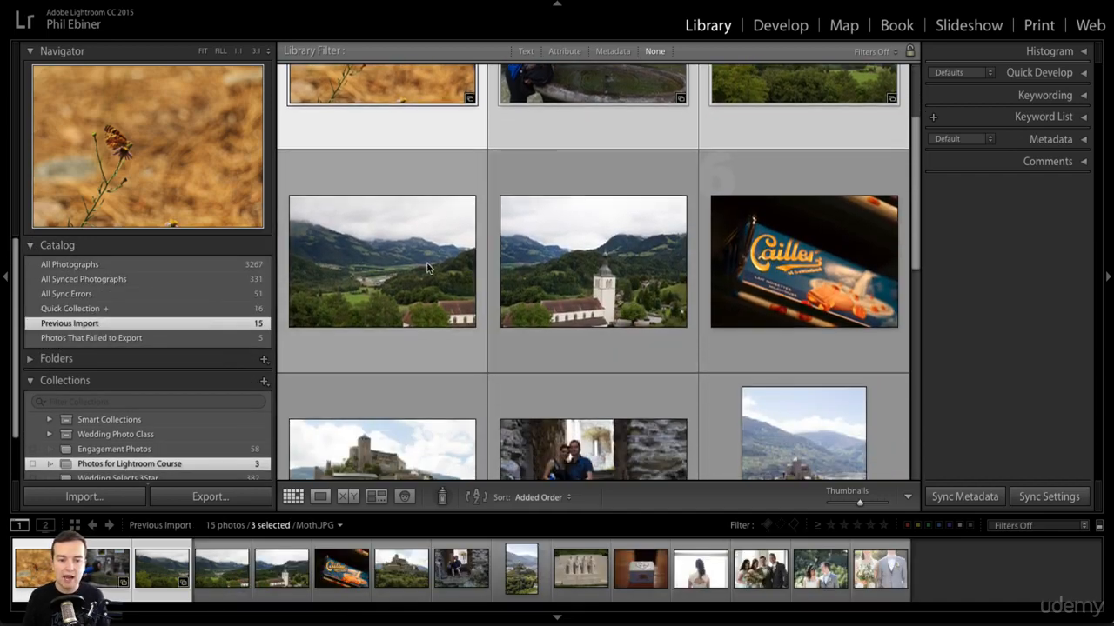
left_click(430, 268)
scroll(716, 286, "down", 7)
left_click(787, 393, "shift")
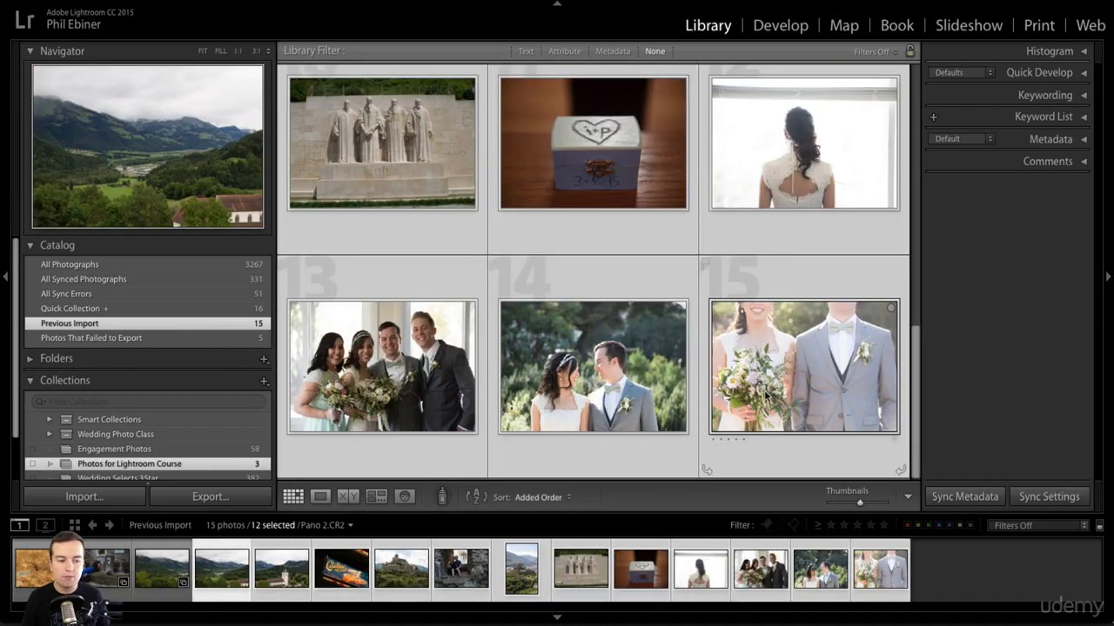
scroll(185, 361, "down", 2)
left_click_drag(459, 374, 103, 441)
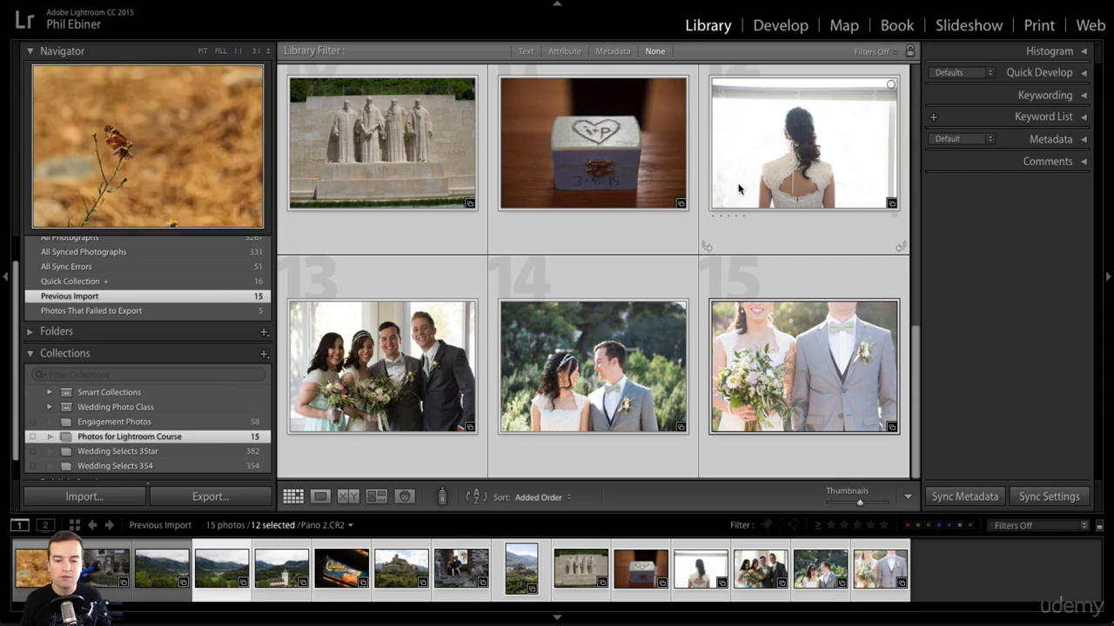
scroll(876, 308, "up", 5)
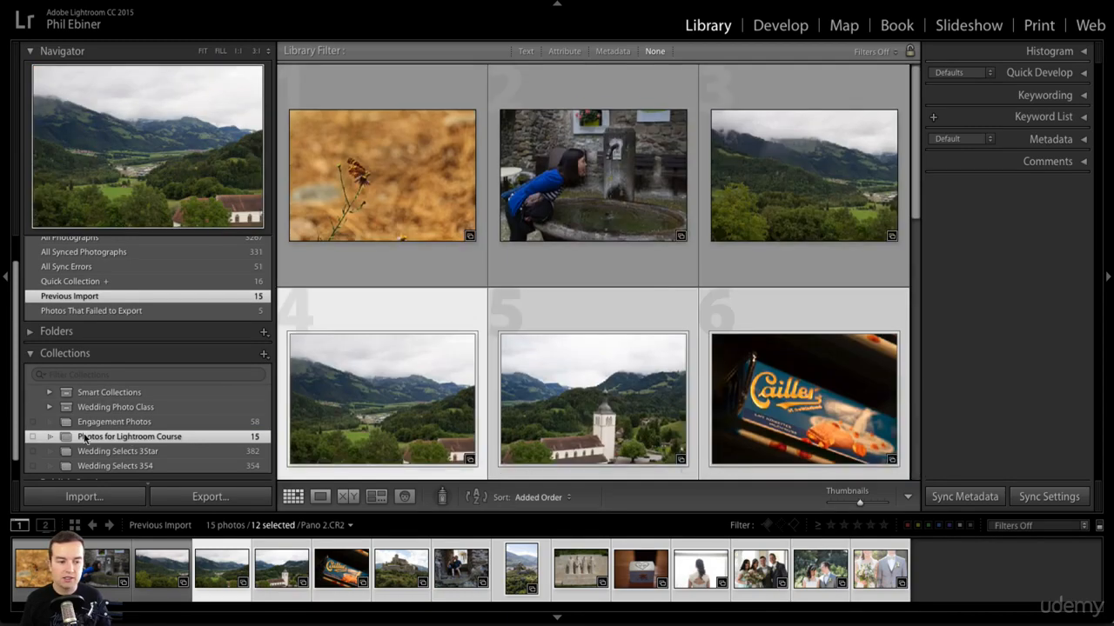
Browse the Engagement Photos collection, then return to the Photos for Lightroom Course collection
left_click(121, 423)
scroll(535, 361, "down", 5)
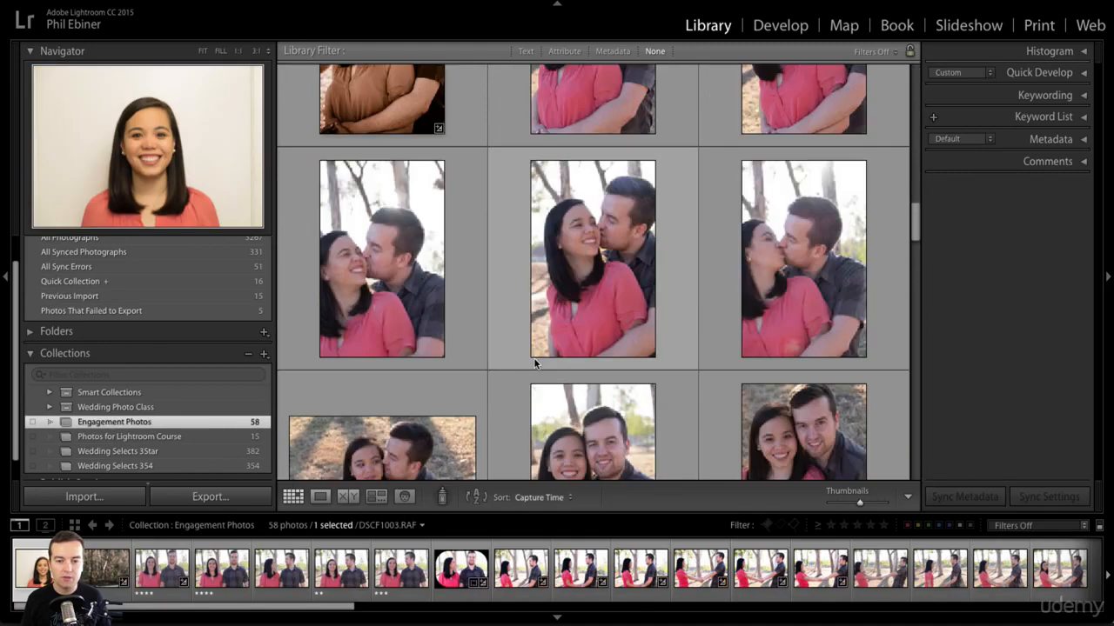
scroll(534, 362, "down", 6)
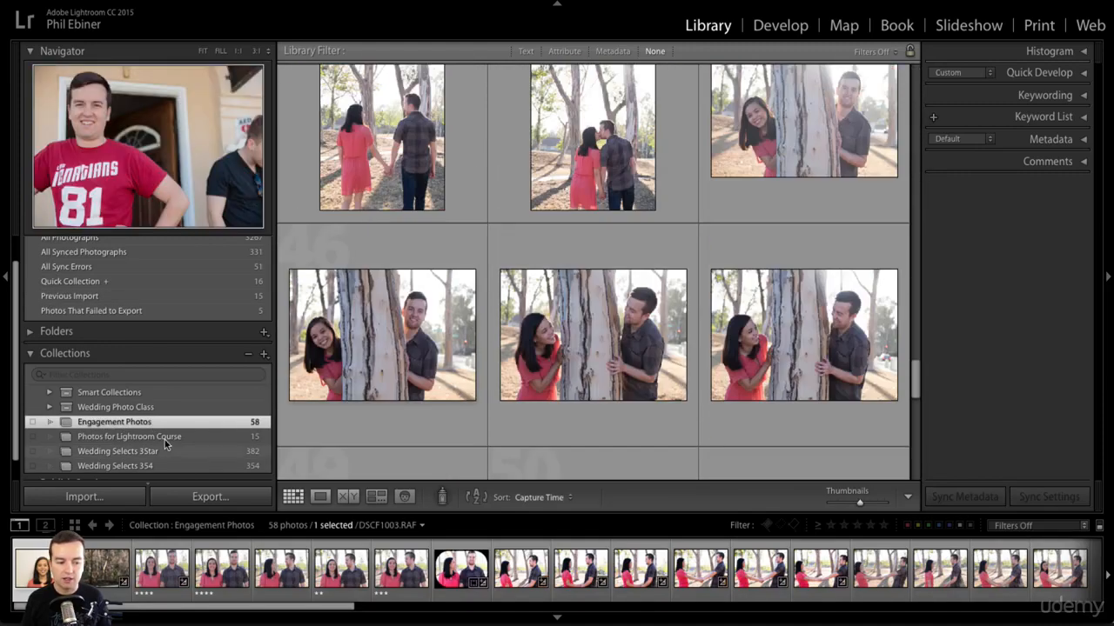
left_click(167, 435)
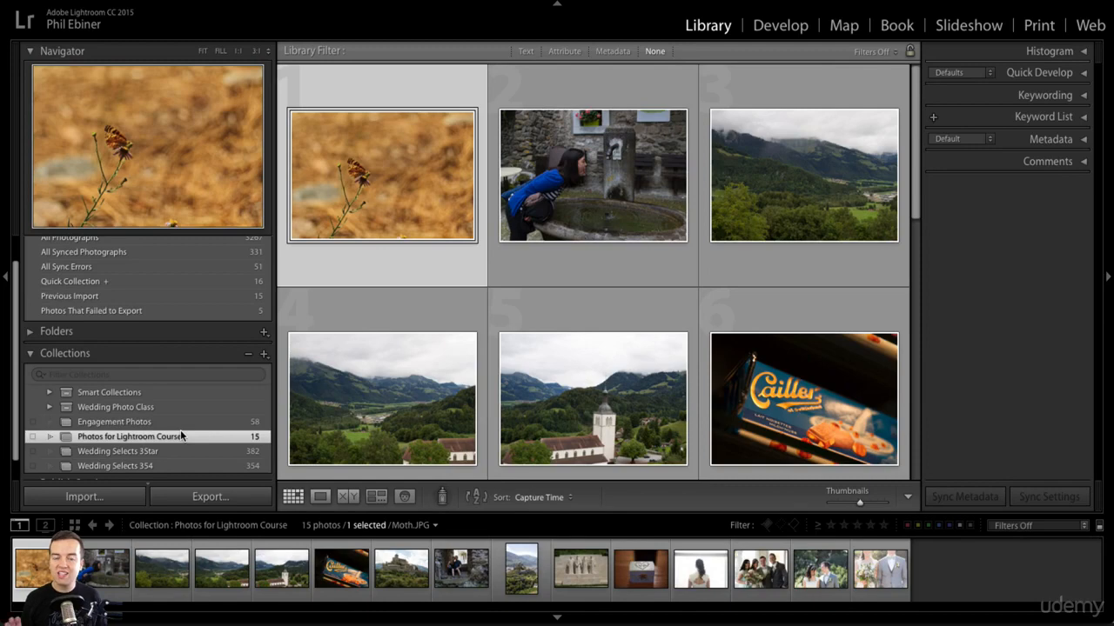
Set up a new smart collection with the rule that Rating is greater than or equal to five stars
left_click(263, 356)
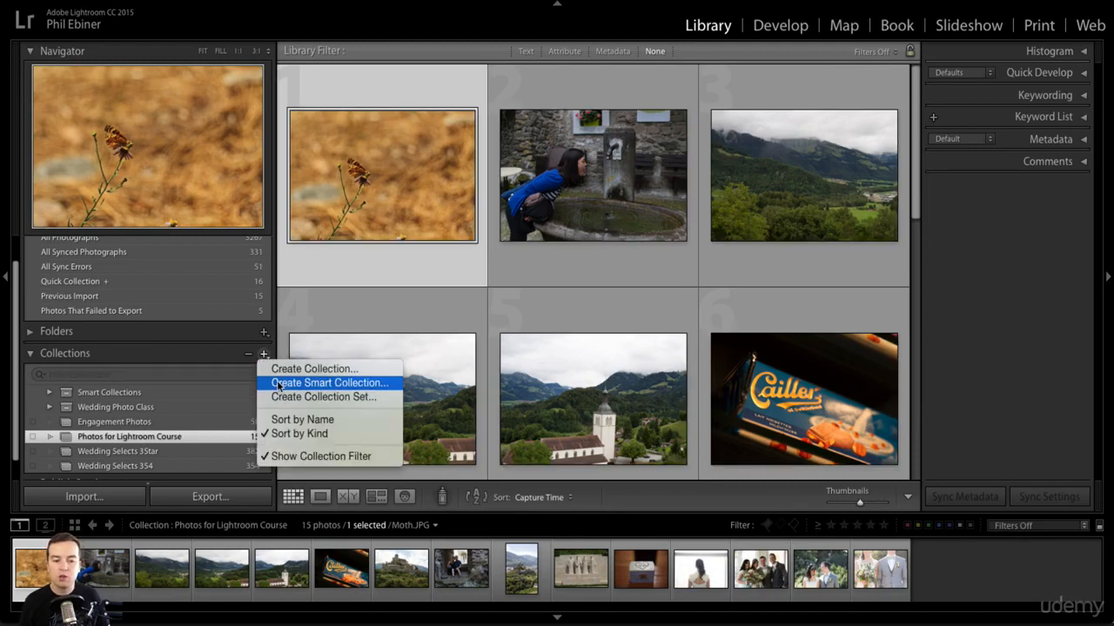
left_click(278, 384)
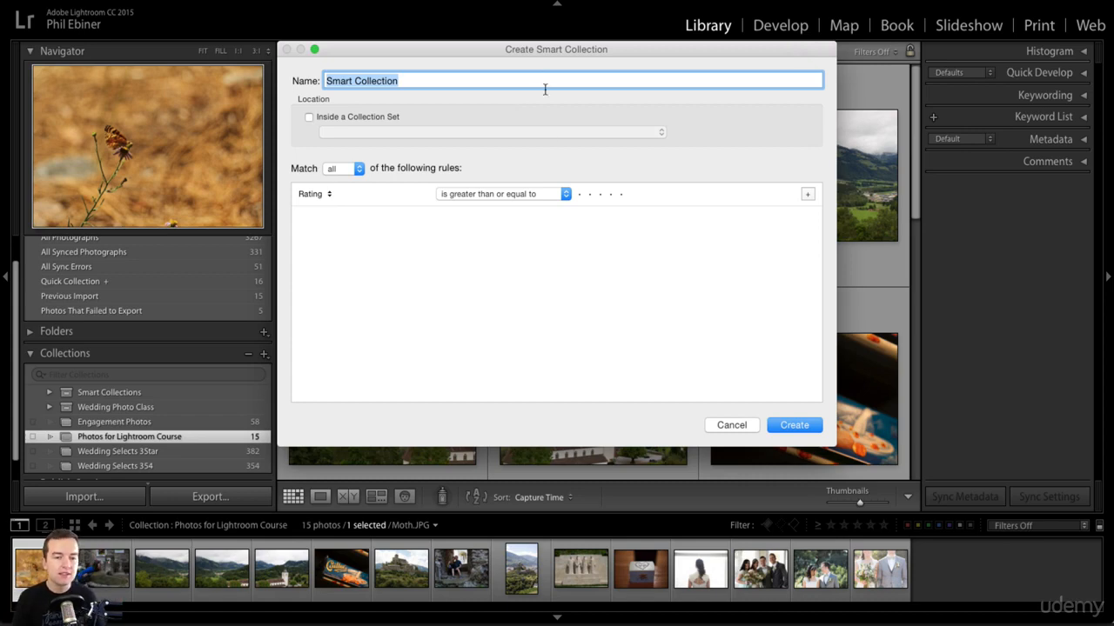
left_click(323, 195)
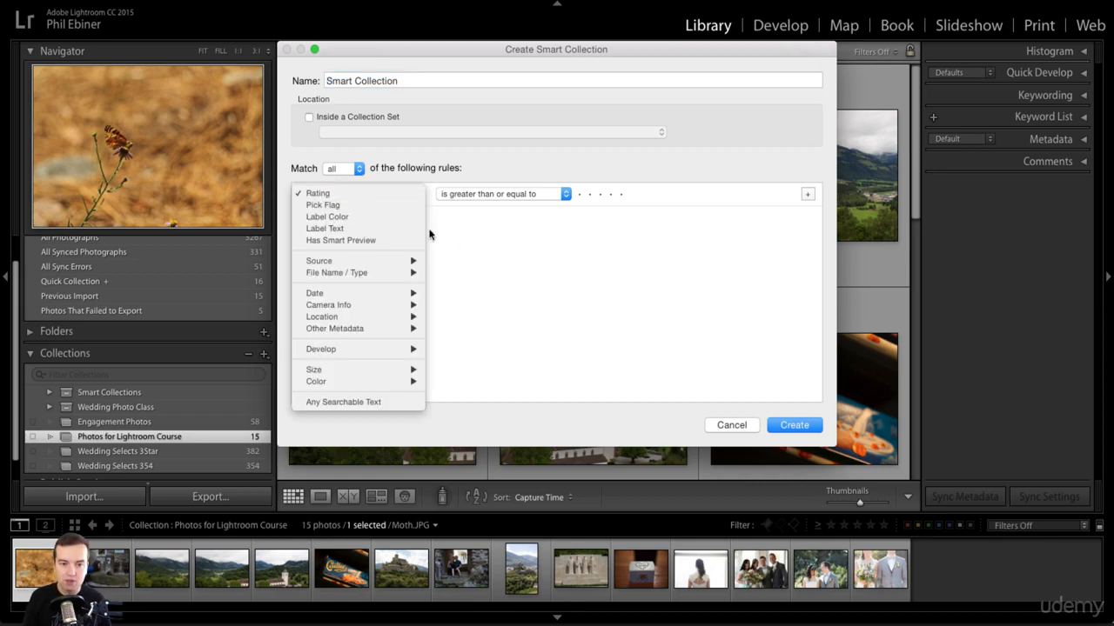
left_click(486, 248)
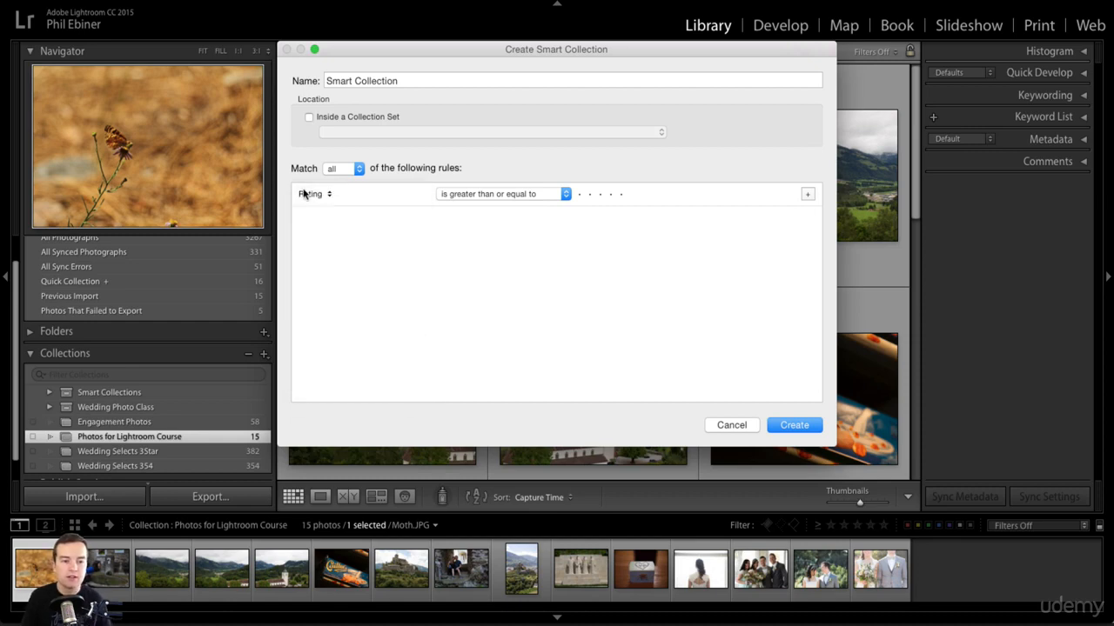
left_click(483, 193)
left_click(641, 208)
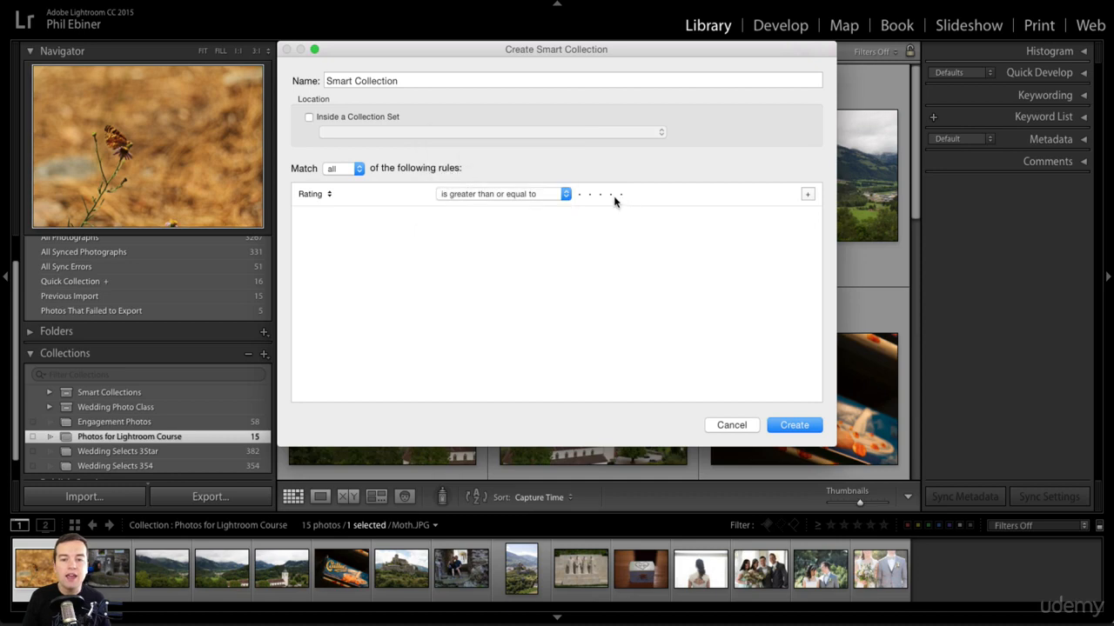
left_click(619, 194)
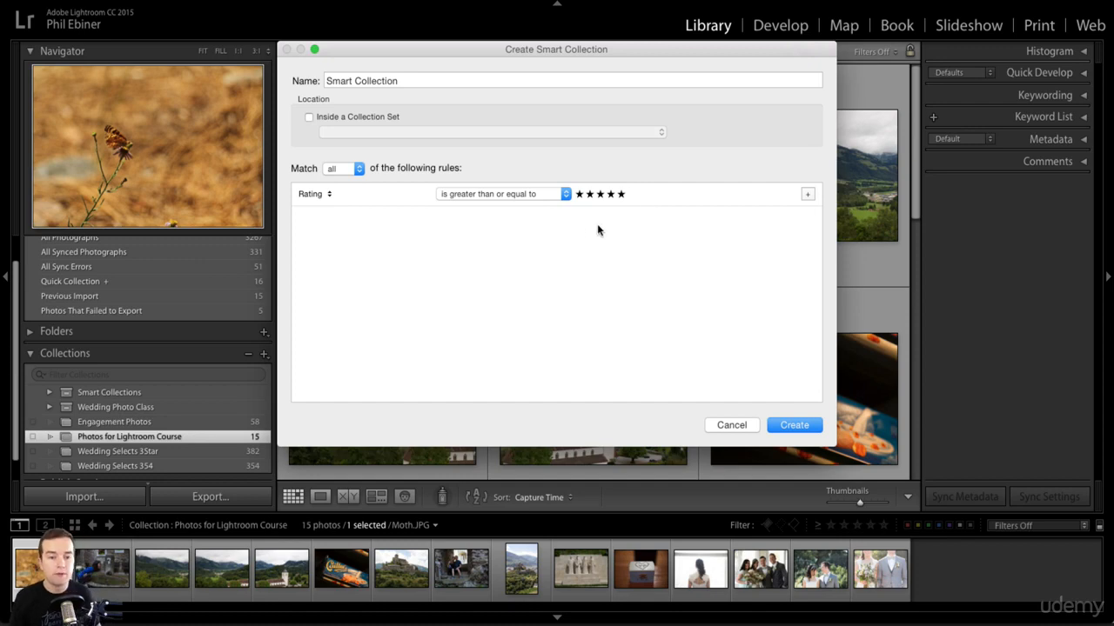
Name the smart collection "5-Star Photos" and create it
left_click(405, 89)
type("5")
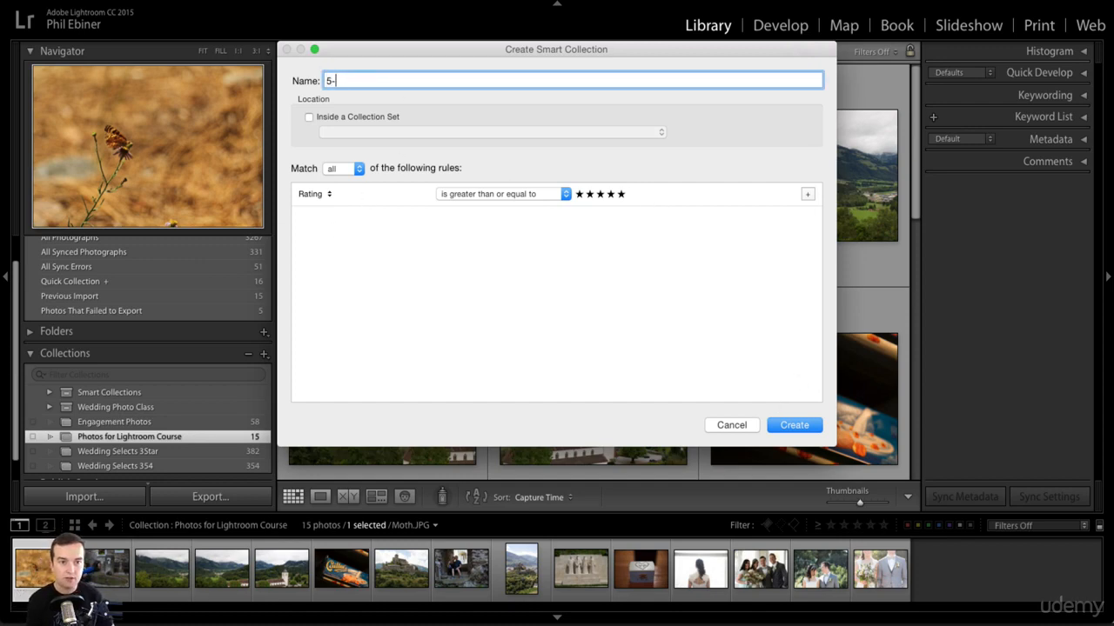
type("-Star P")
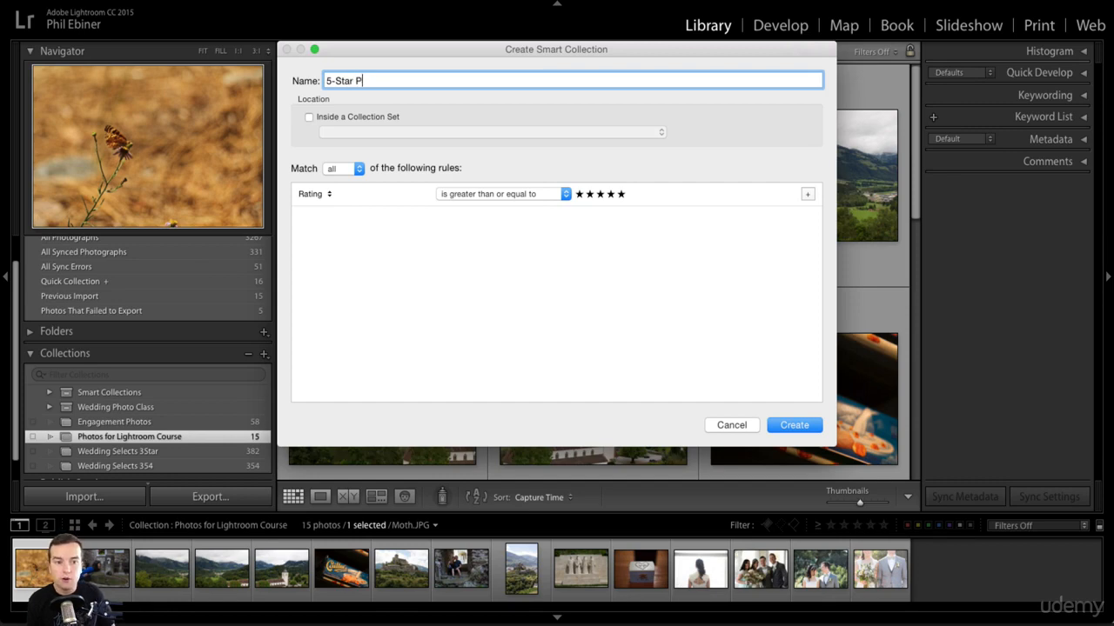
type("hotos")
left_click(806, 426)
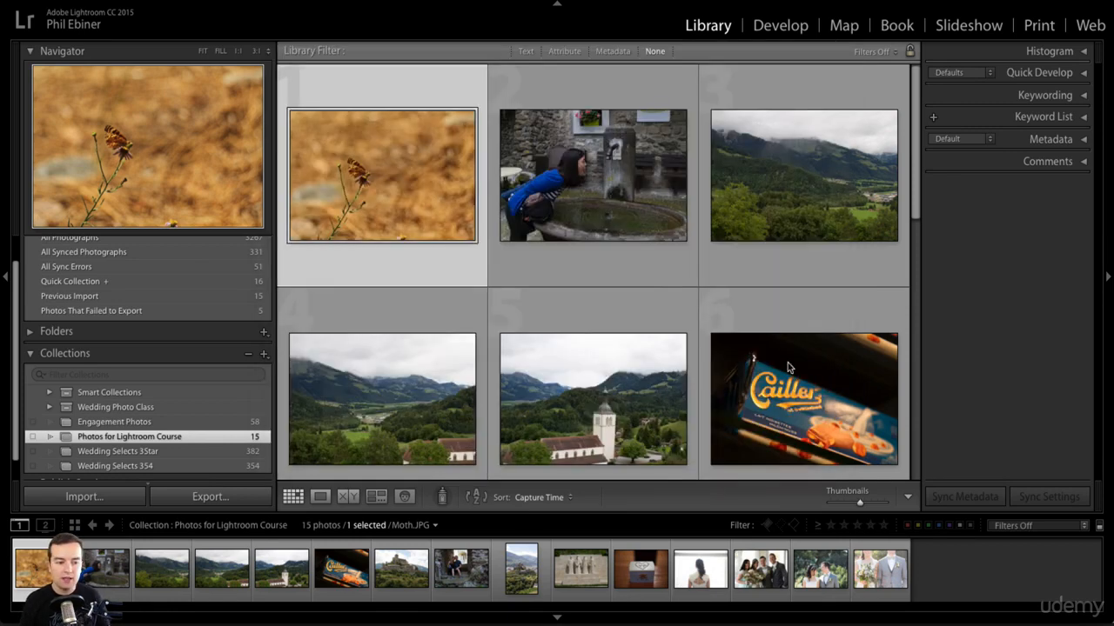
Browse the photos gathered in the 5-Star Photos smart collection
scroll(686, 271, "down", 10)
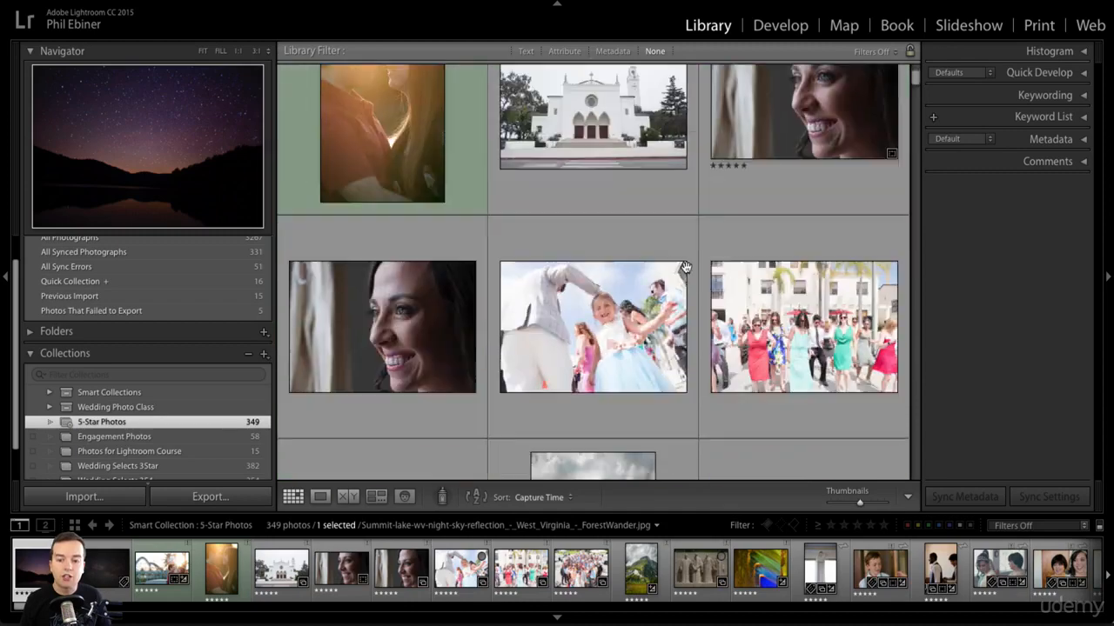
scroll(619, 308, "down", 10)
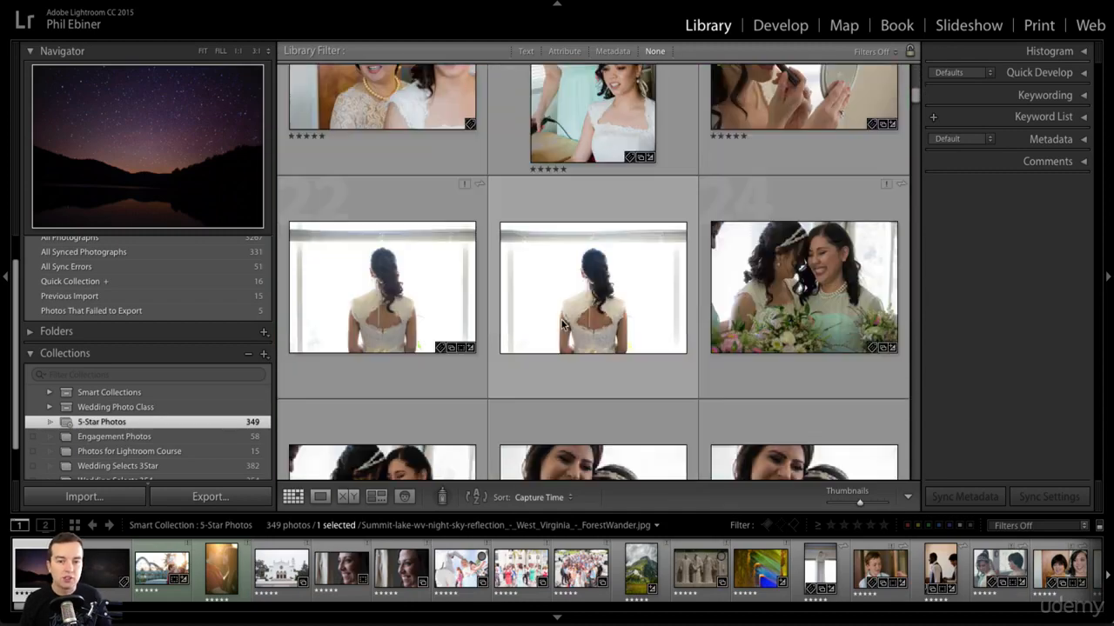
scroll(729, 315, "down", 5)
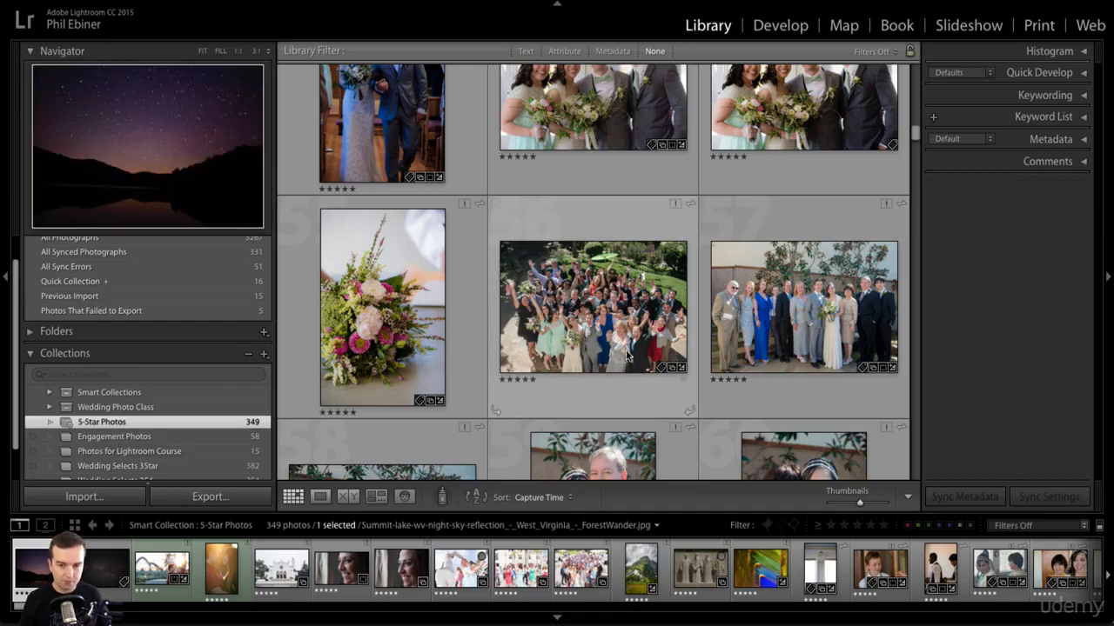
Return to the first five-star photos and look further down through the wedding portraits
scroll(640, 352, "up", 5)
scroll(640, 350, "up", 10)
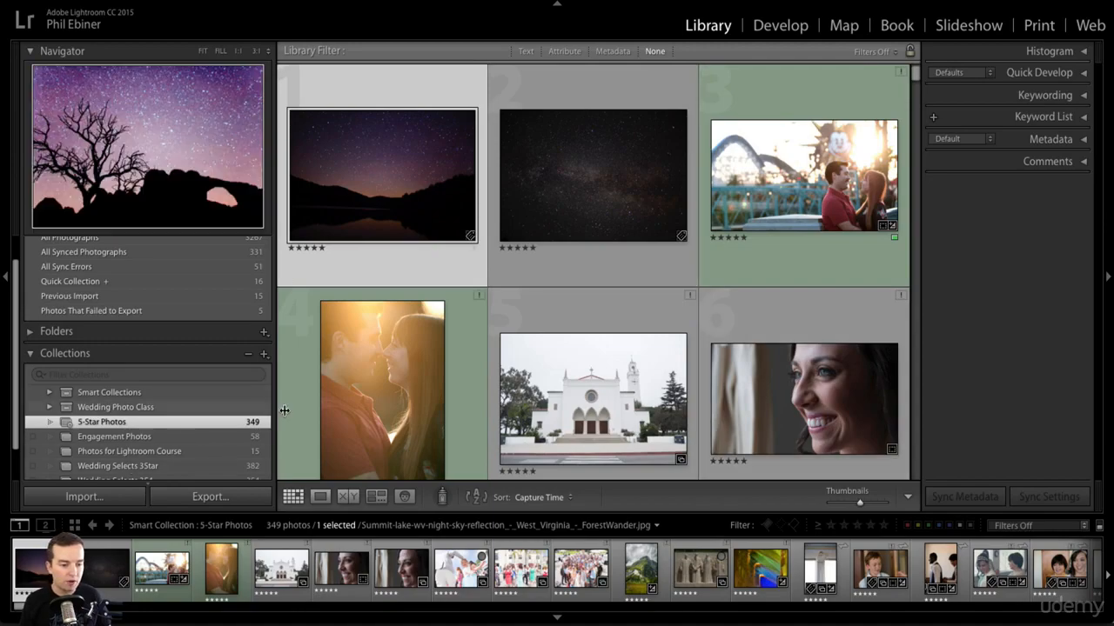
scroll(632, 411, "down", 15)
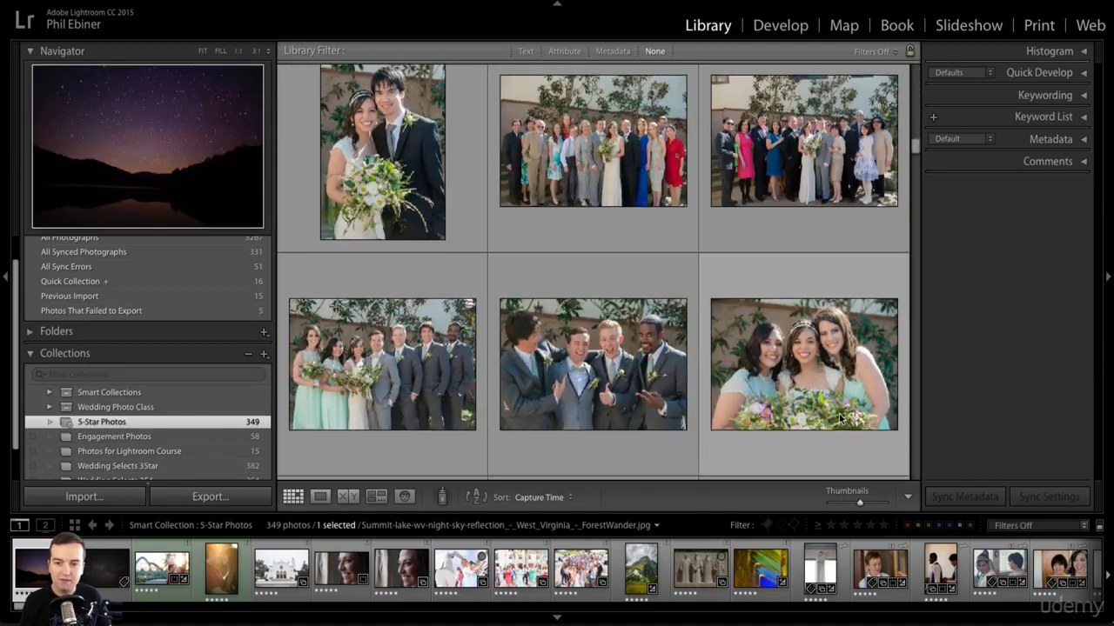
scroll(839, 413, "down", 10)
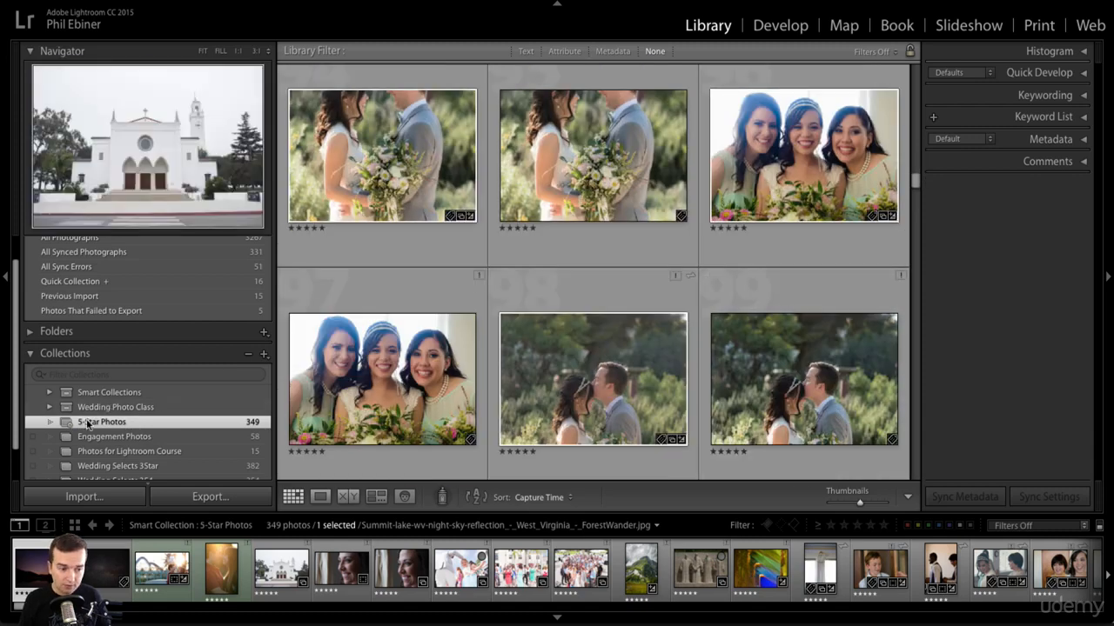
Examine the rule criteria offered for a new smart collection, including Source, Camera Info, Develop and Color, and dismiss it without creating it
left_click(265, 354)
left_click(318, 383)
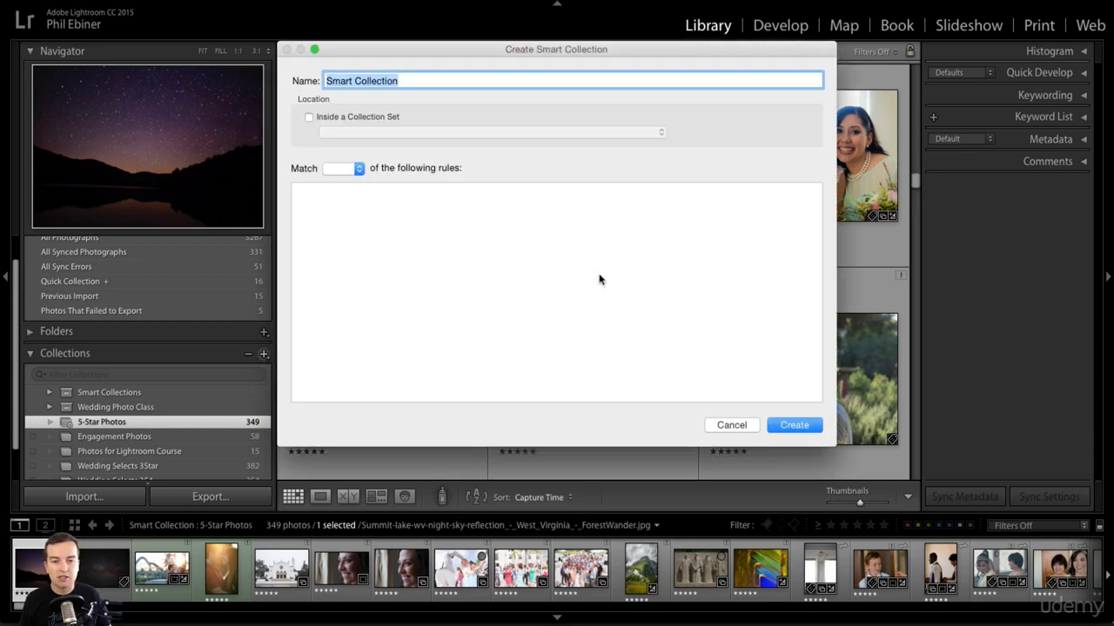
left_click(327, 195)
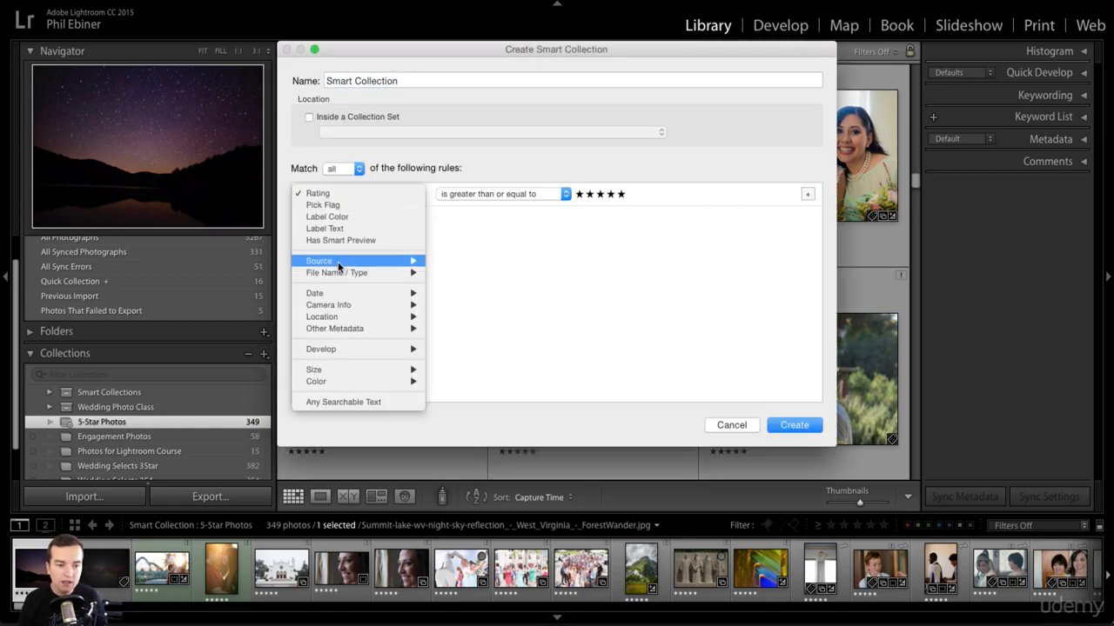
mouse_move(338, 272)
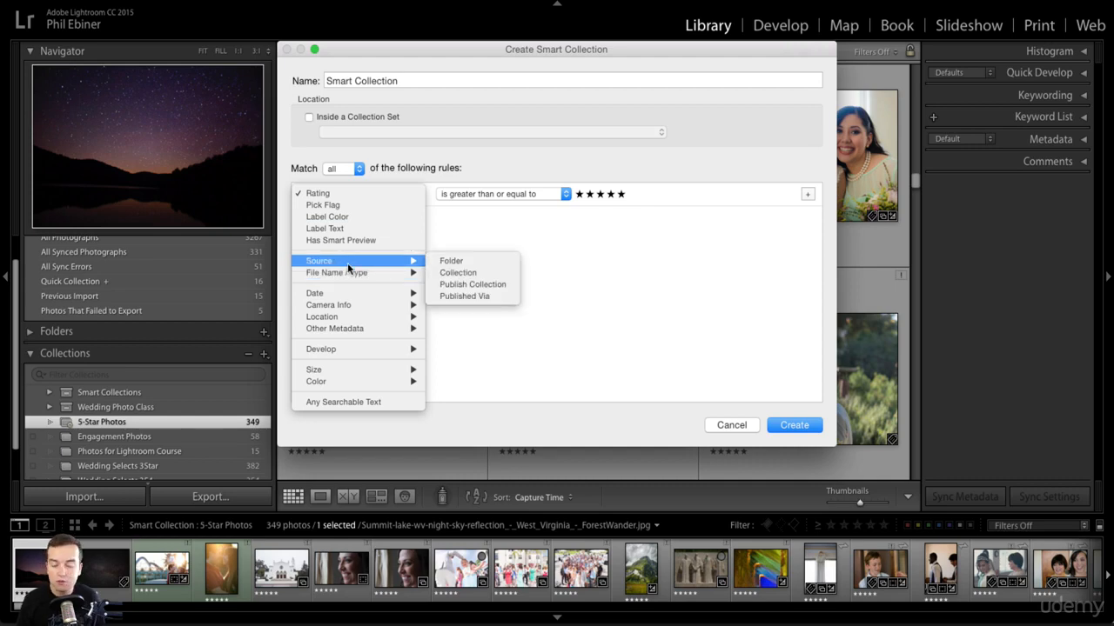
mouse_move(346, 307)
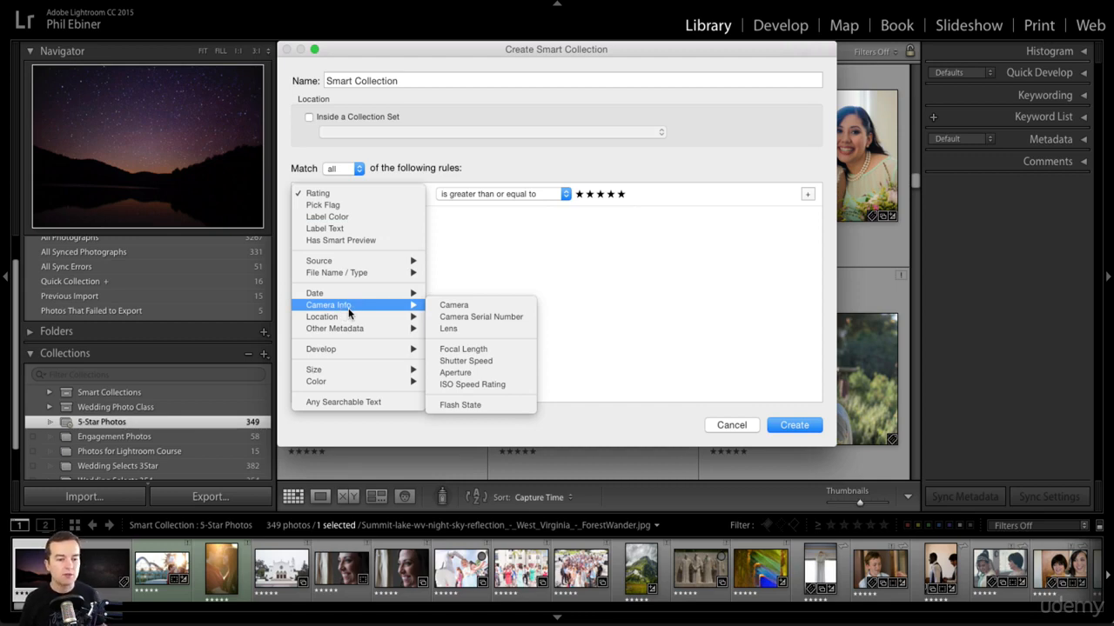
mouse_move(343, 355)
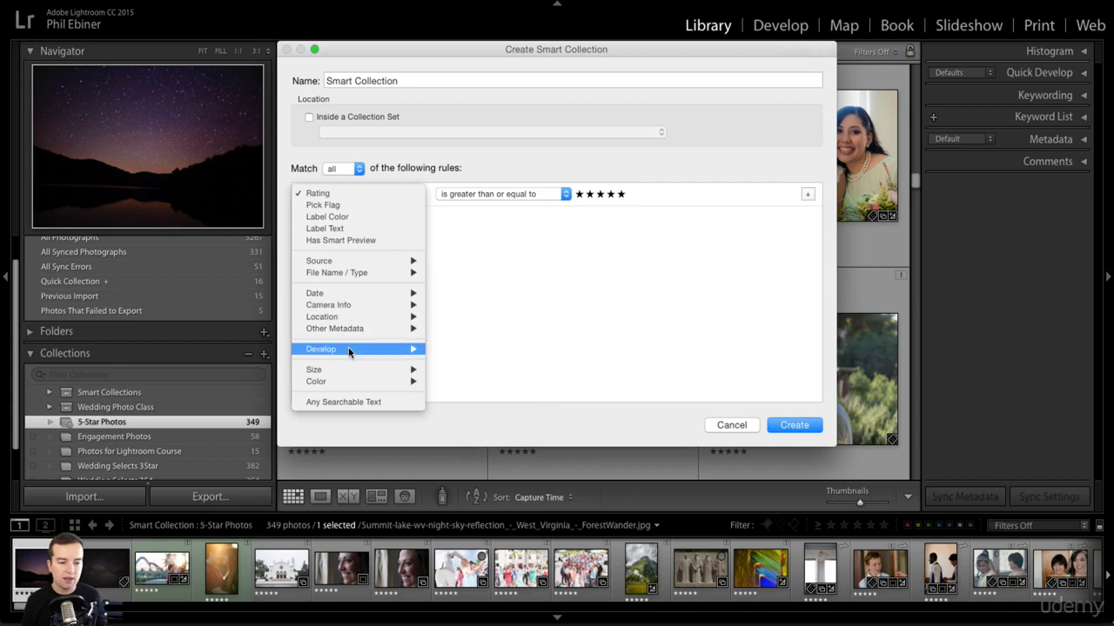
mouse_move(345, 383)
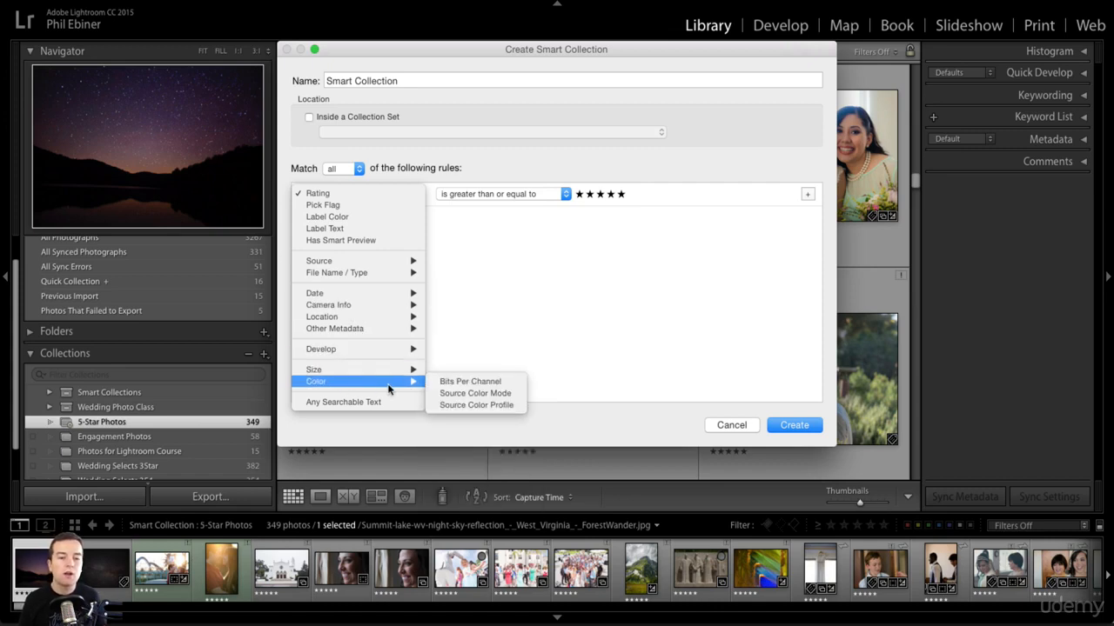
left_click(785, 339)
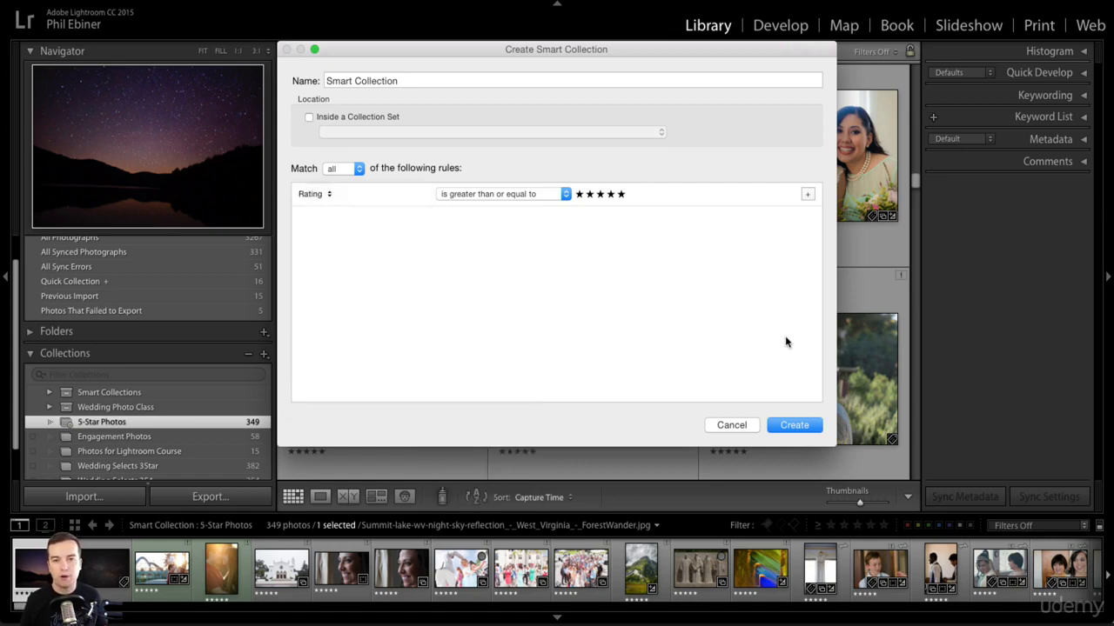
left_click(732, 424)
Create a top-level collection set named "Ratings"
scroll(54, 430, "down", 1)
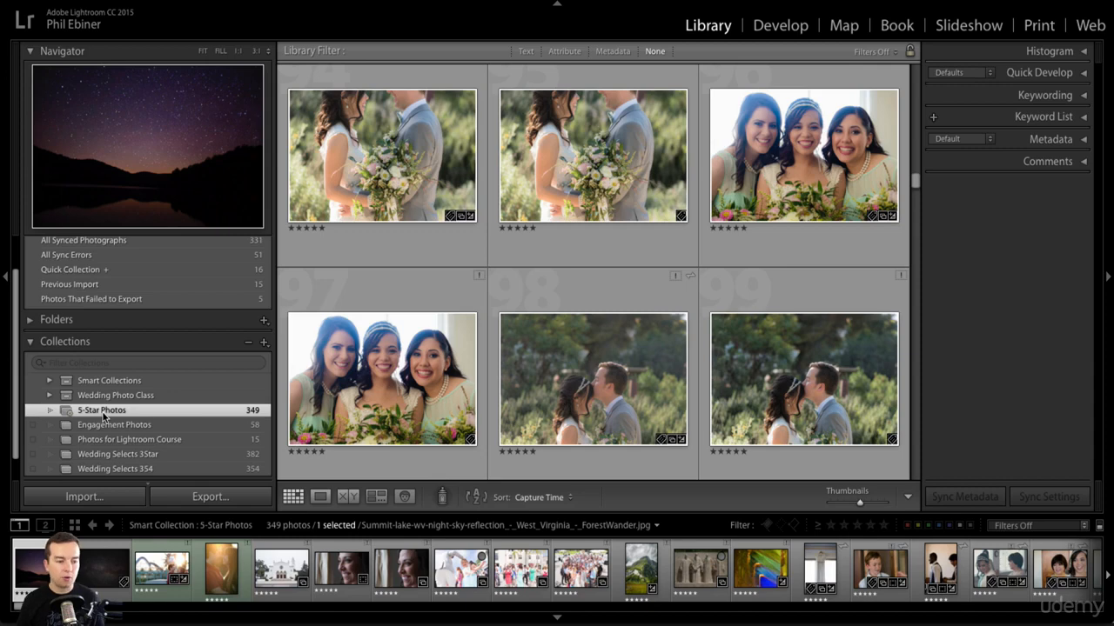
left_click(265, 343)
left_click(322, 370)
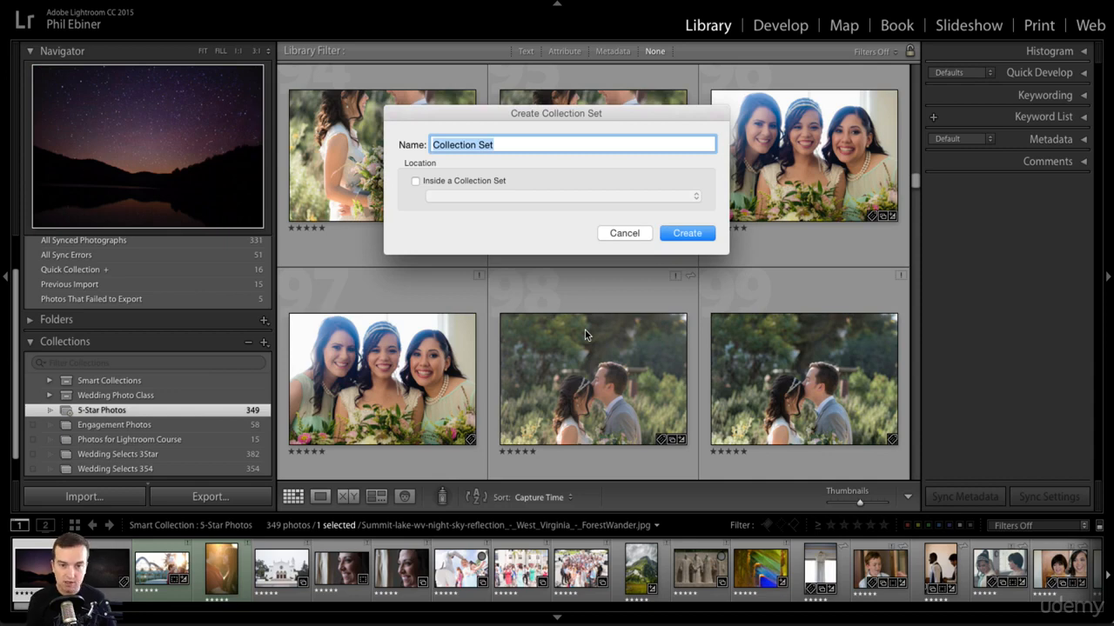
type("Ratings")
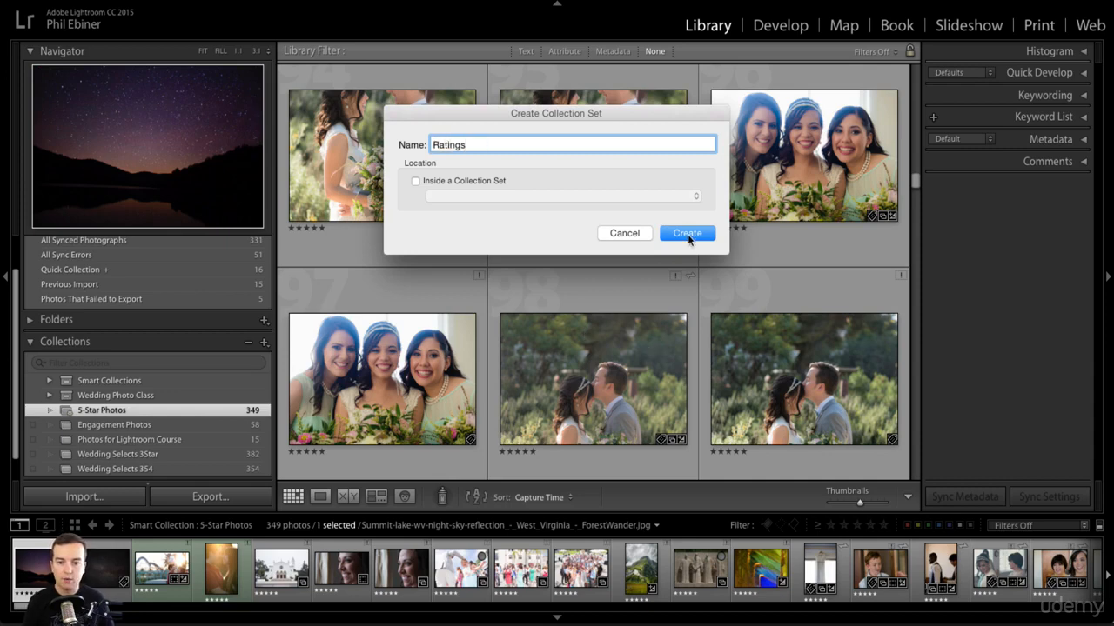
left_click(687, 234)
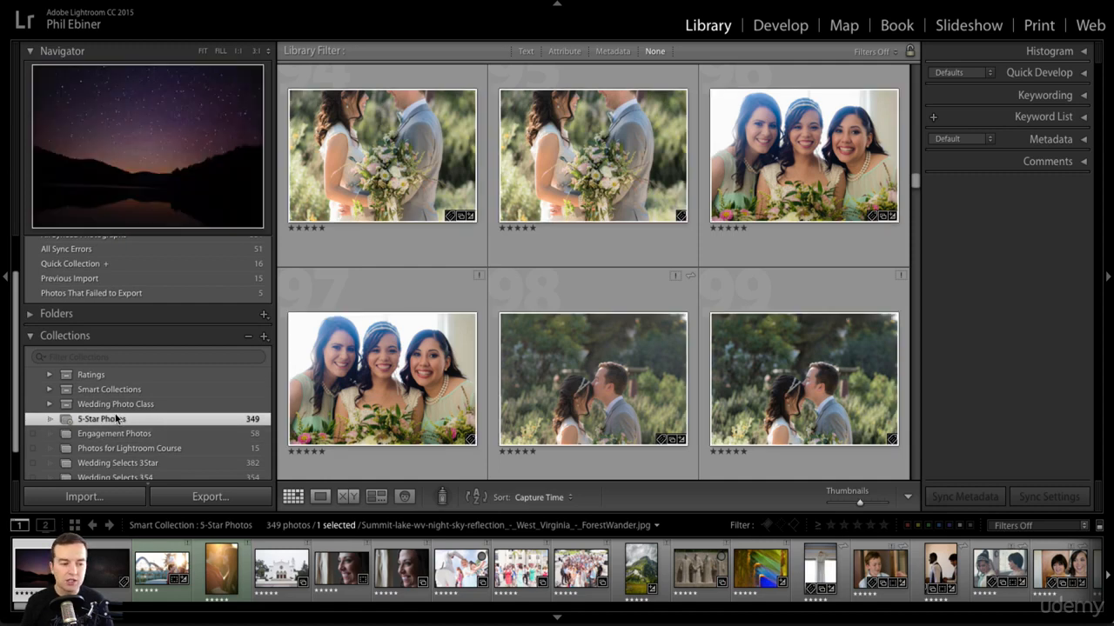
Move the 5-Star Photos smart collection into the Ratings collection set
left_click_drag(117, 418, 139, 372)
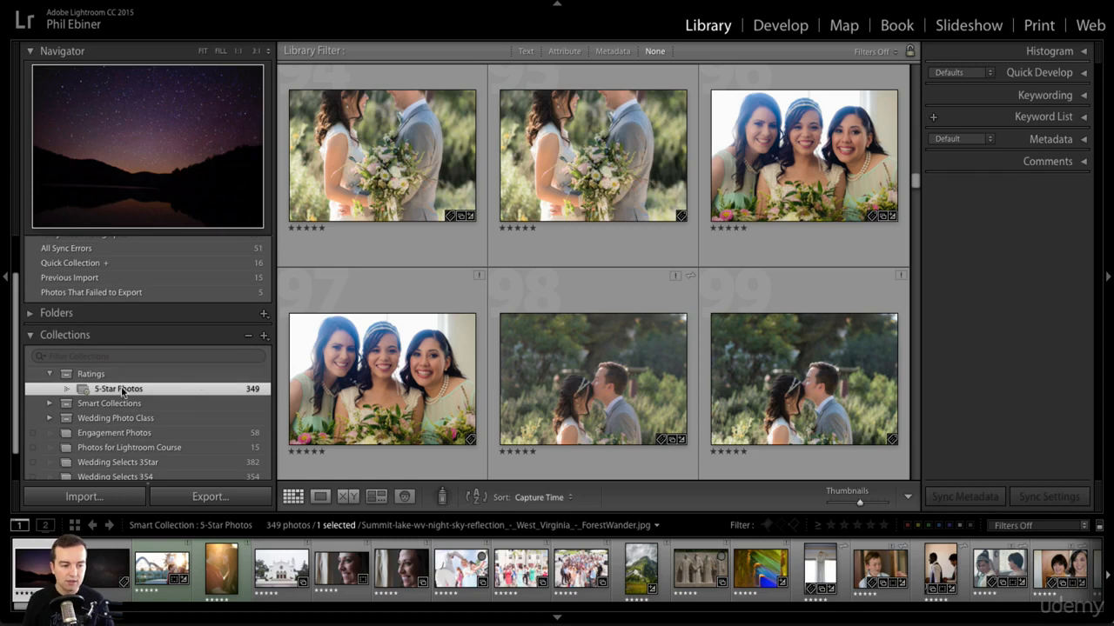
scroll(107, 397, "down", 3)
scroll(107, 397, "up", 2)
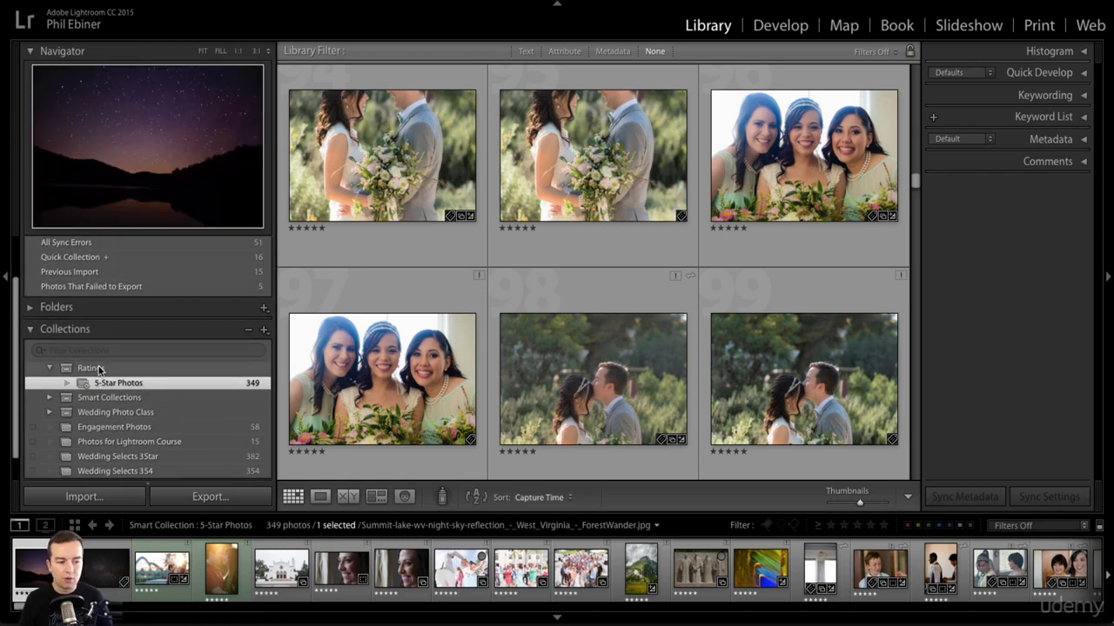
Start a new smart collection inside the Ratings set and name it "4-star Photos"
left_click(139, 368)
left_click(263, 330)
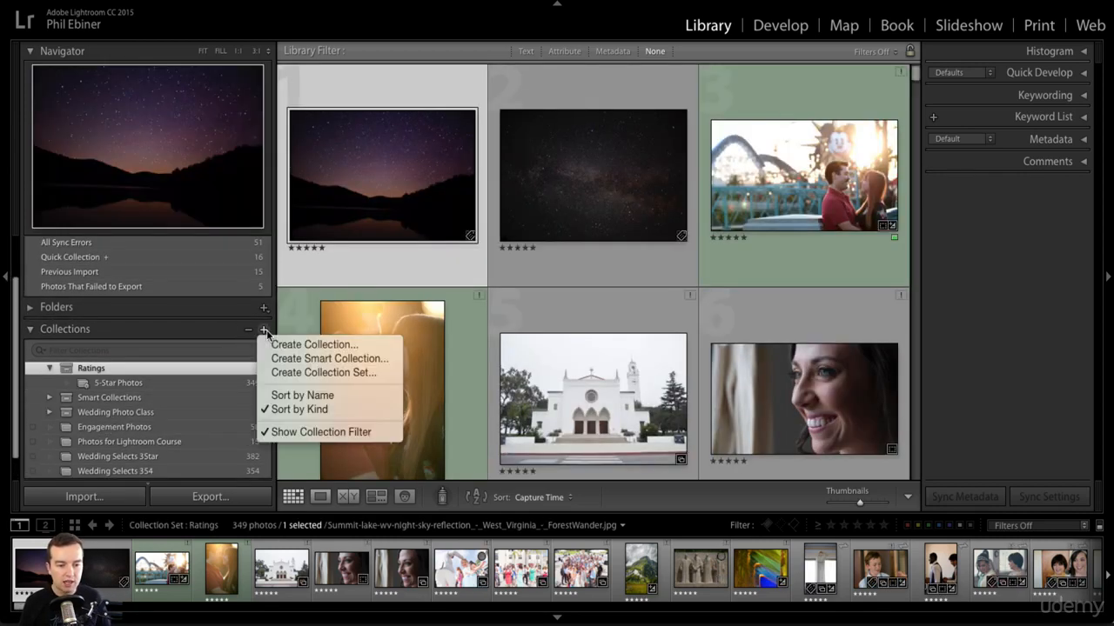
left_click(296, 358)
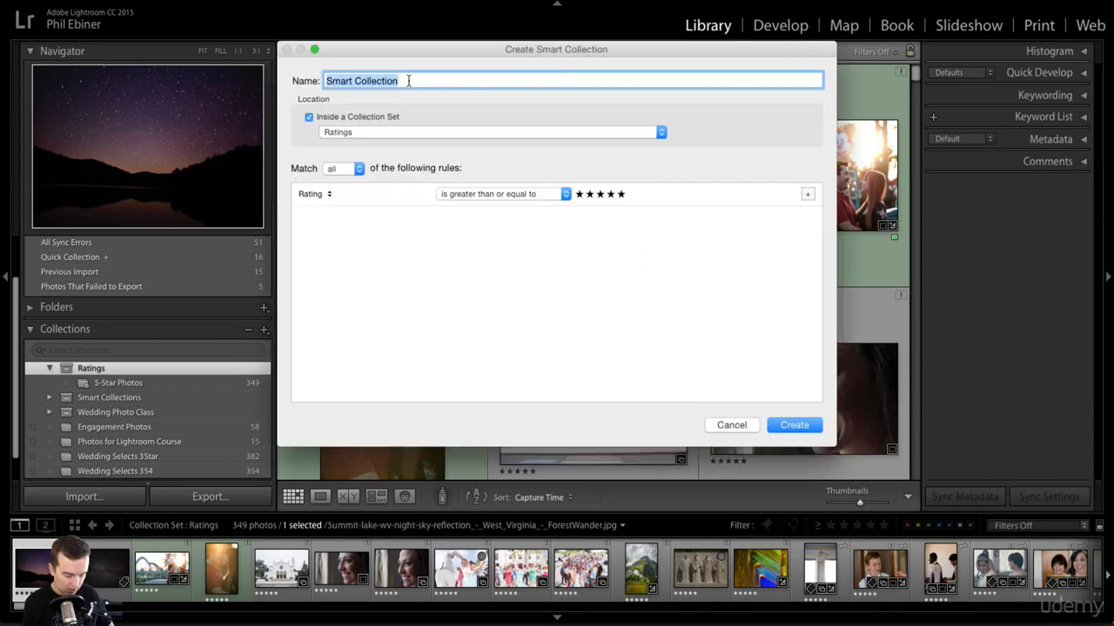
type("4-star Photos")
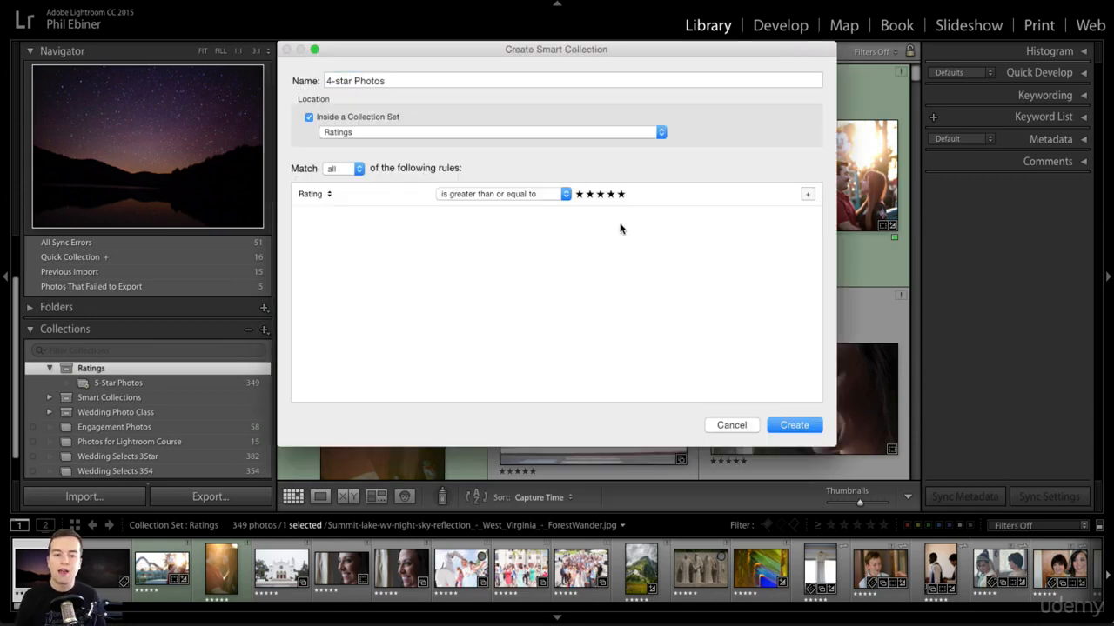
Set the smart collection's rule to Rating is four stars and create it
left_click(535, 196)
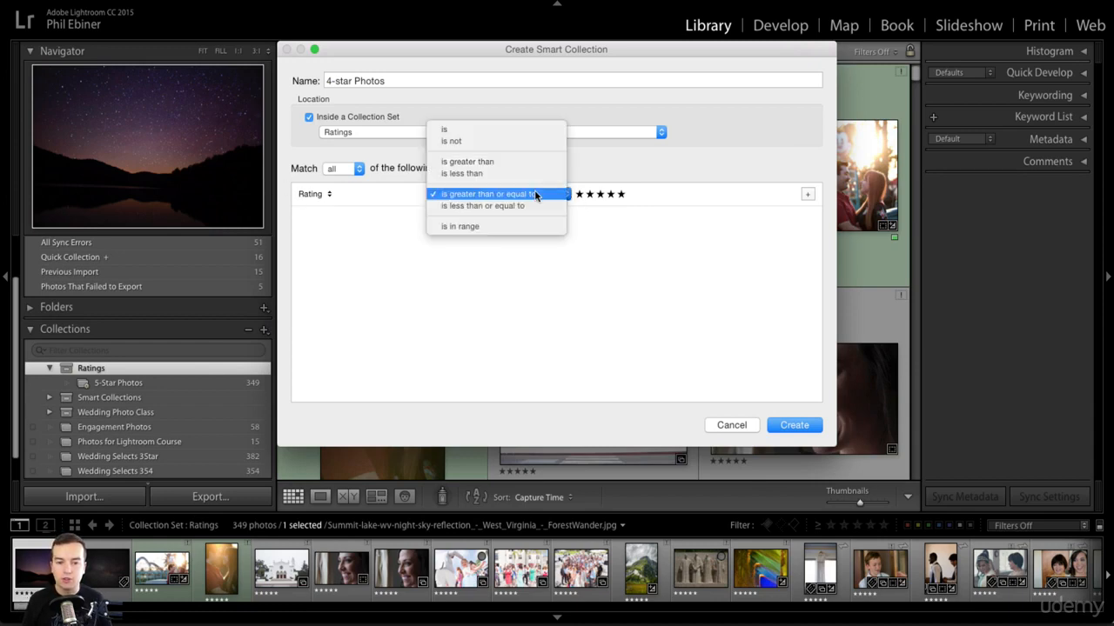
left_click(448, 131)
left_click(610, 193)
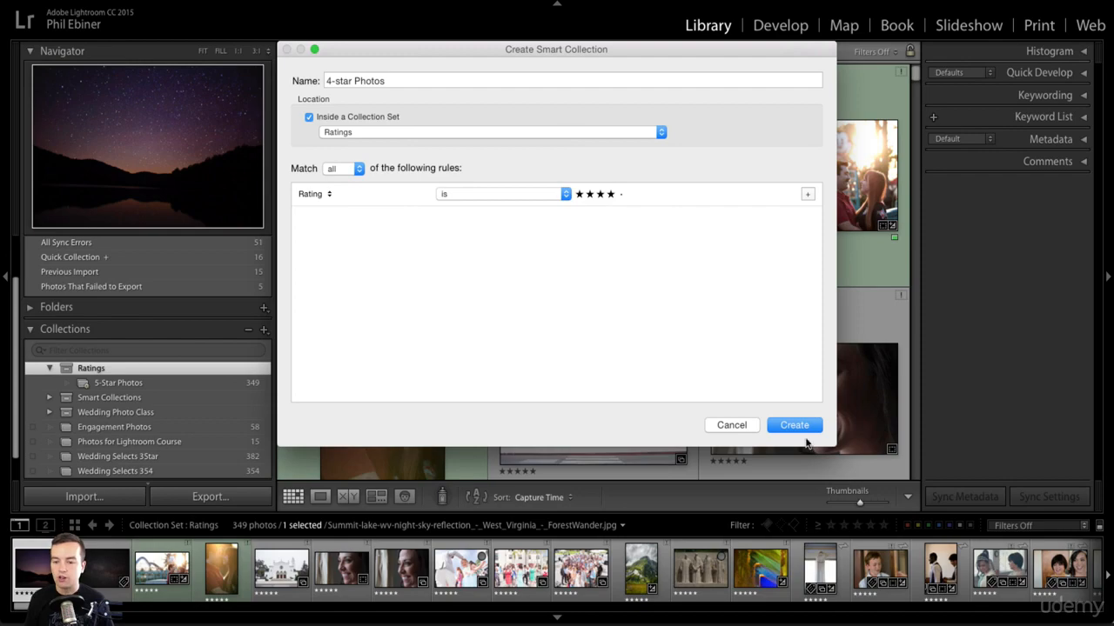
left_click(804, 433)
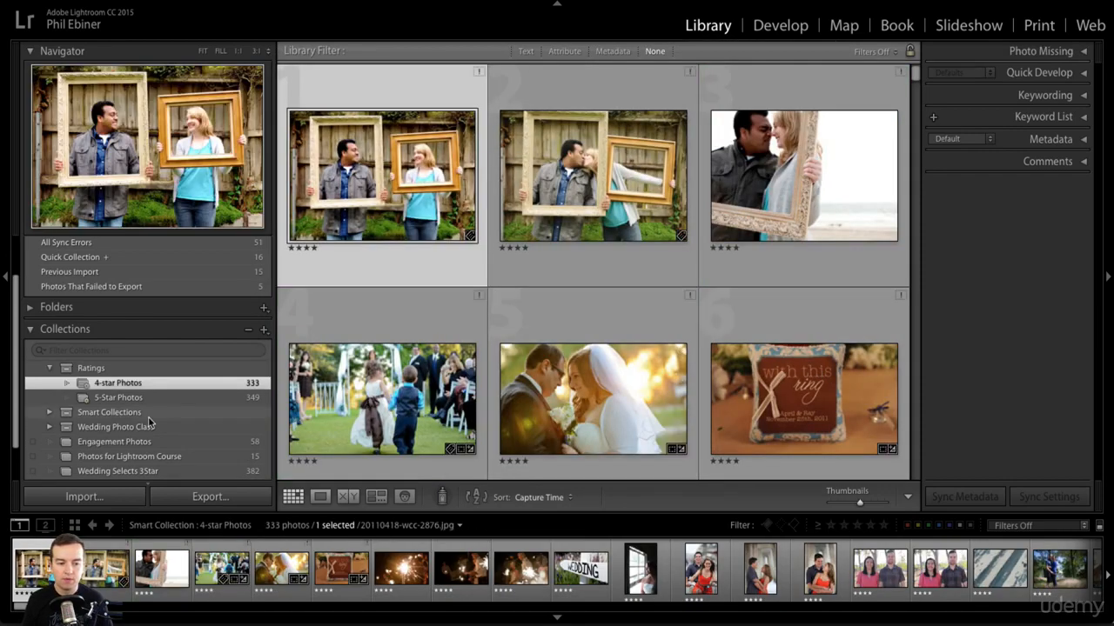
Browse the photos in 4-star Photos, then select the Ratings set and collapse it
scroll(683, 360, "down", 15)
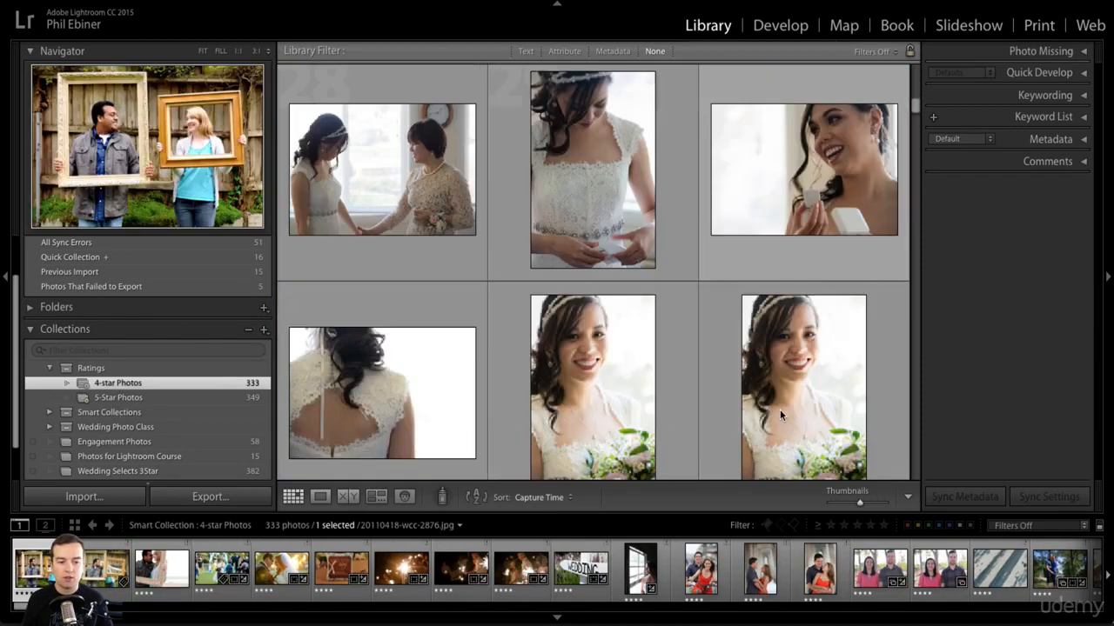
scroll(780, 415, "down", 3)
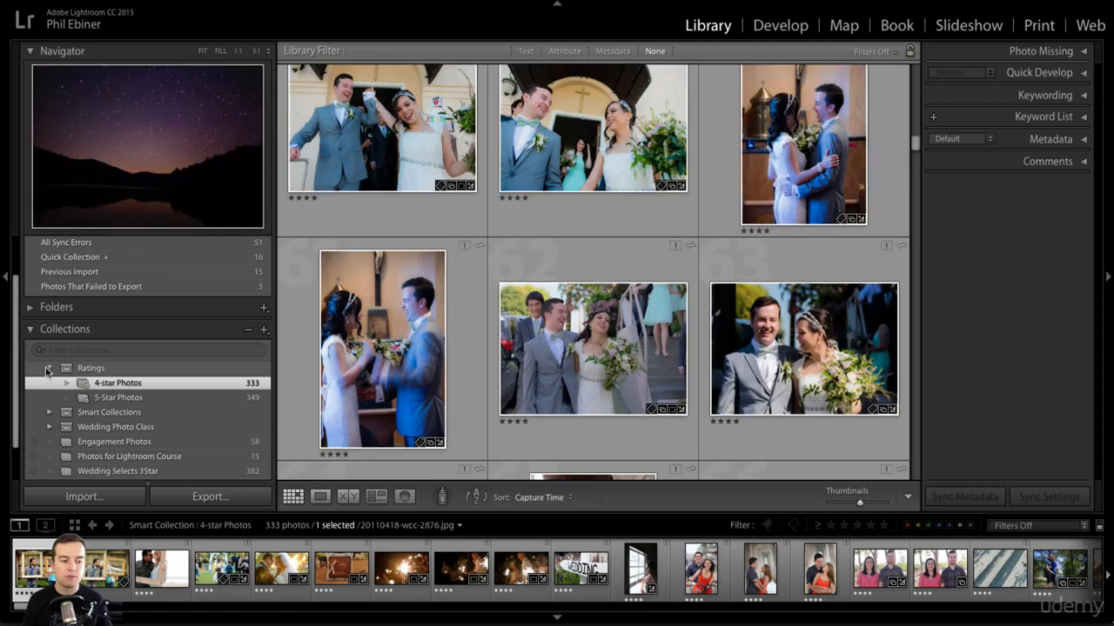
left_click(48, 371)
left_click(47, 370)
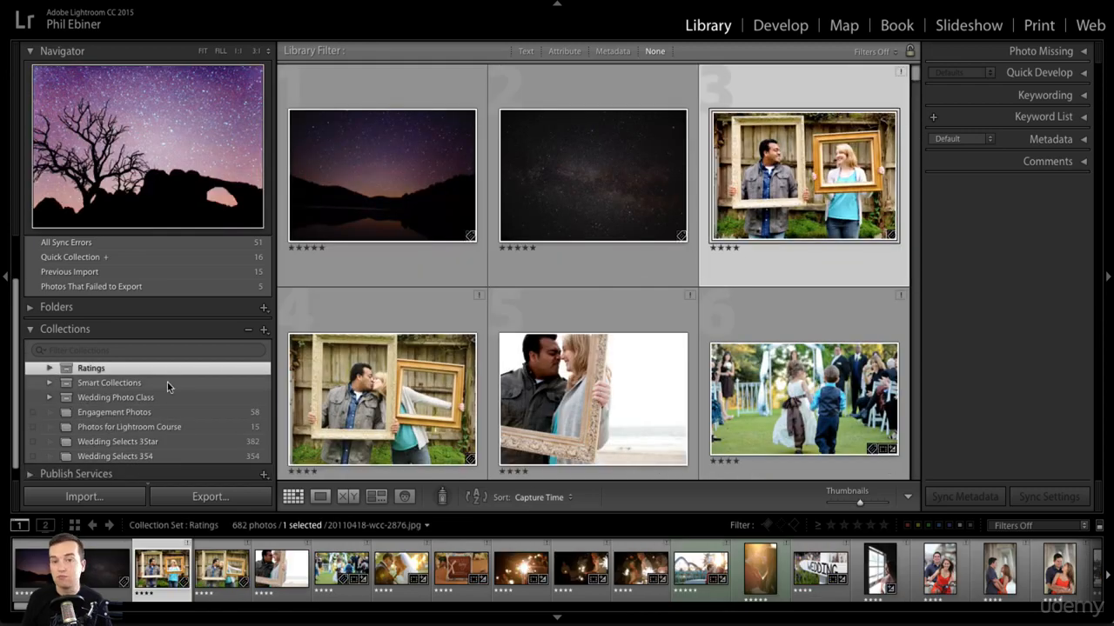